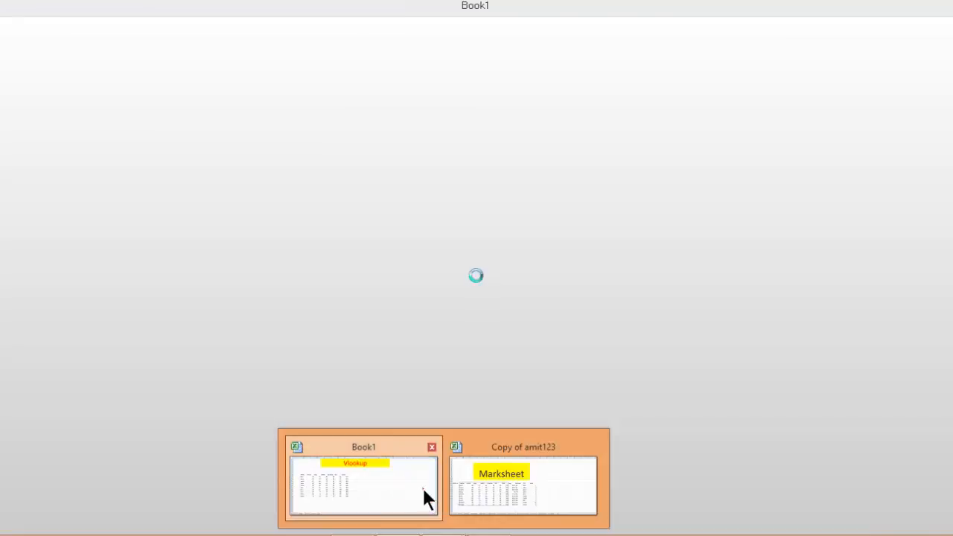
pyautogui.click(466, 287)
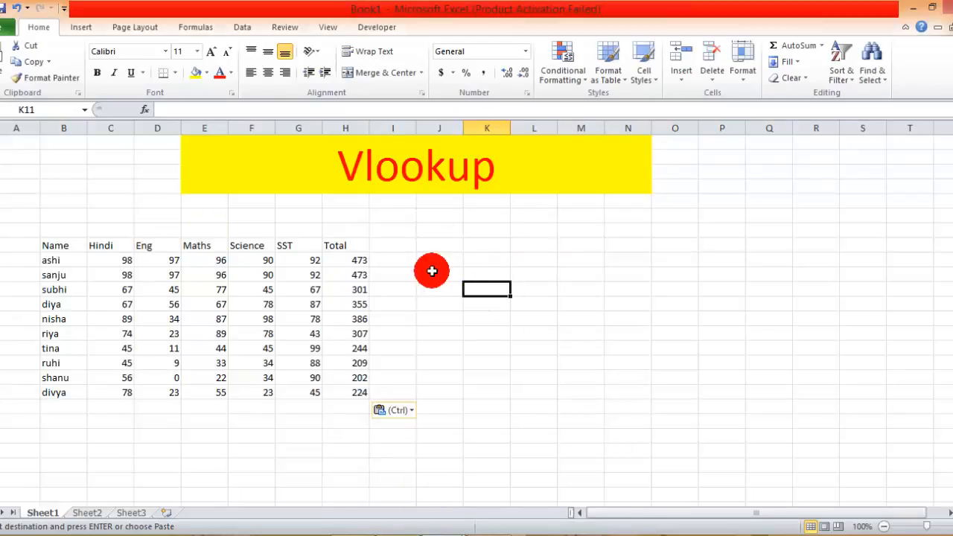
pyautogui.click(450, 245)
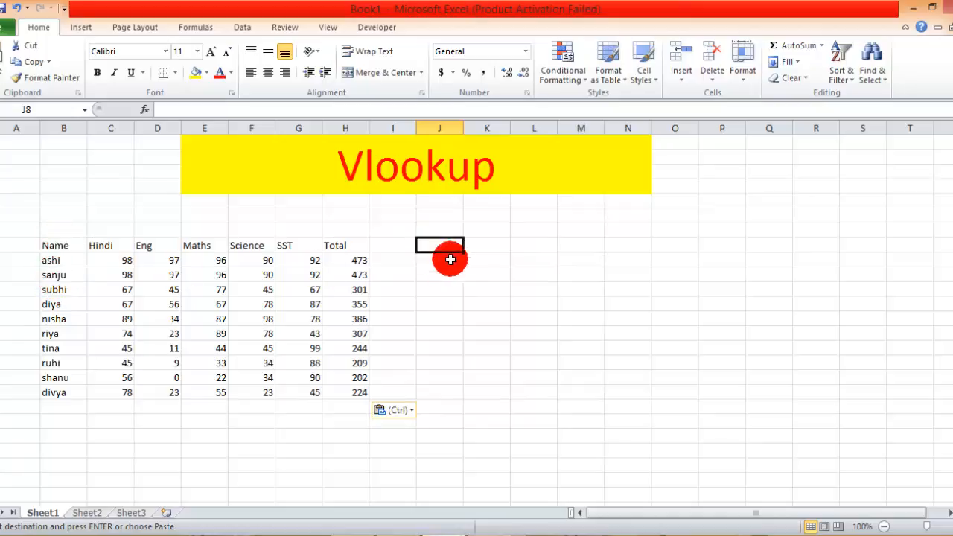
pyautogui.click(502, 246)
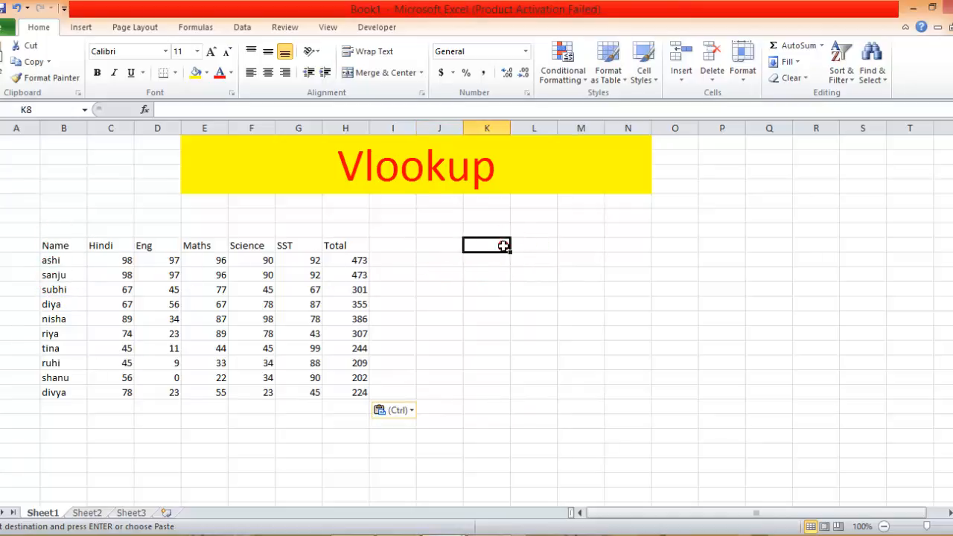
pyautogui.click(567, 259)
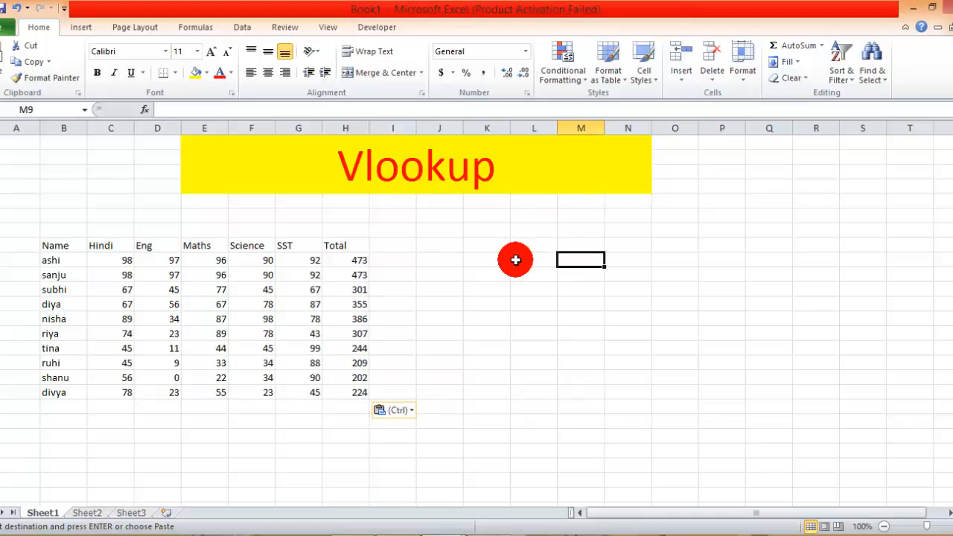
pyautogui.click(526, 262)
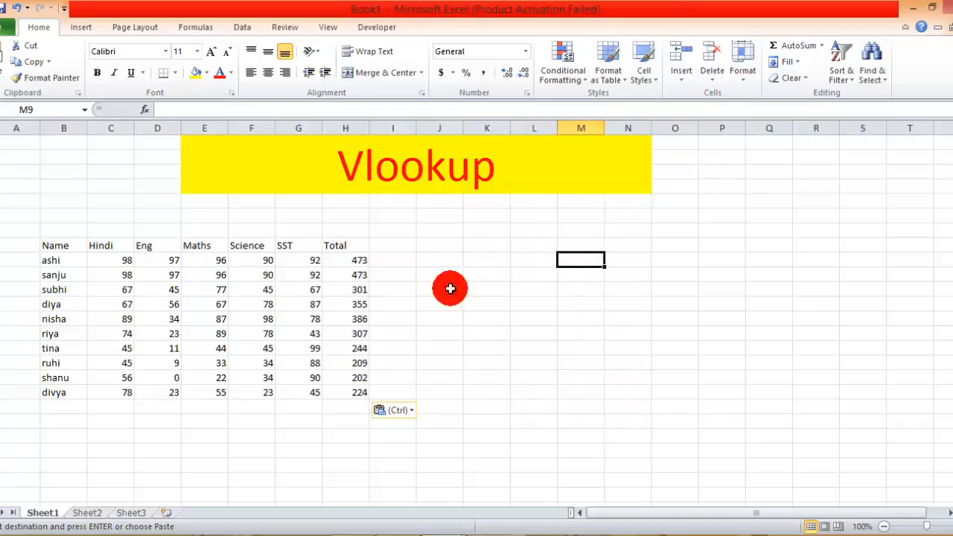
pyautogui.click(52, 262)
pyautogui.click(358, 260)
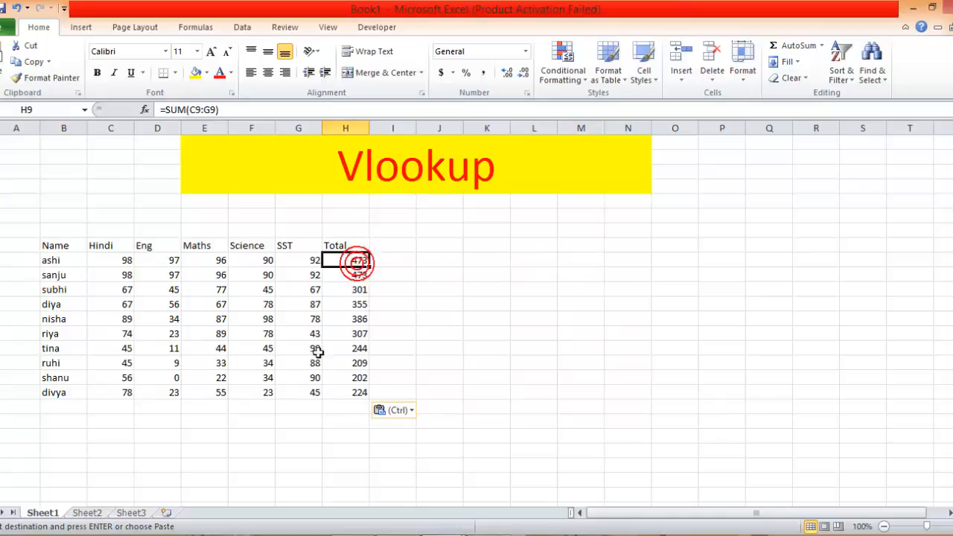
# Enter the headings "name" in cell M8 and "total" in cell N8.
pyautogui.click(594, 246)
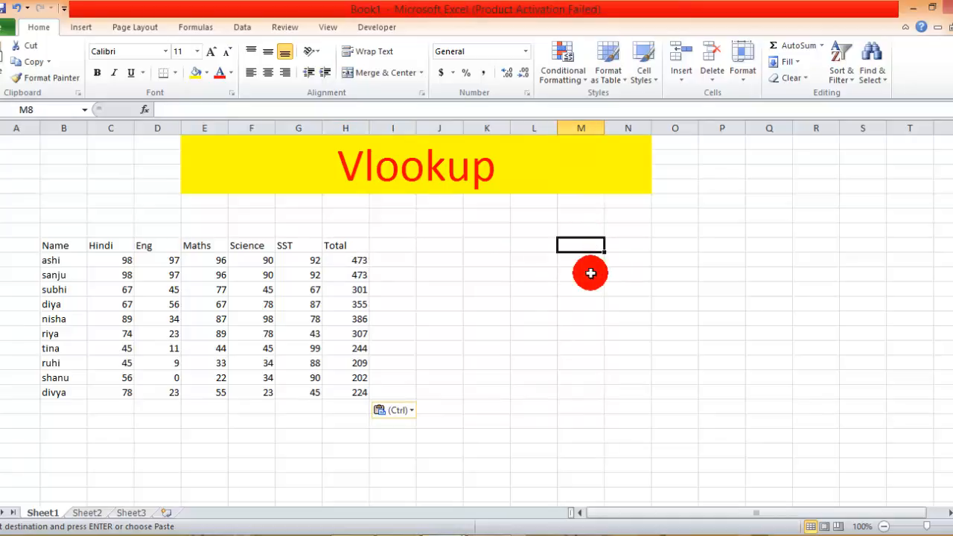
pyautogui.write('name')
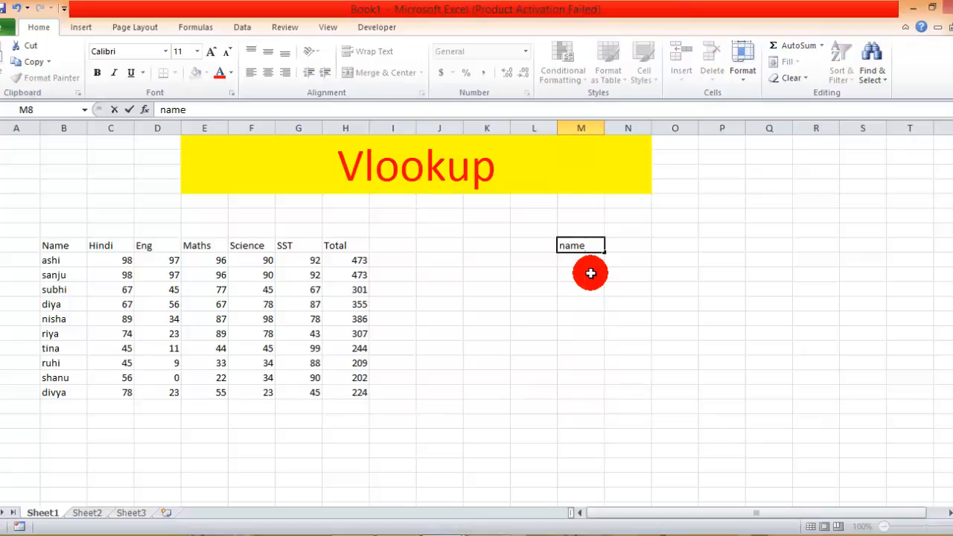
pyautogui.press('Tab')
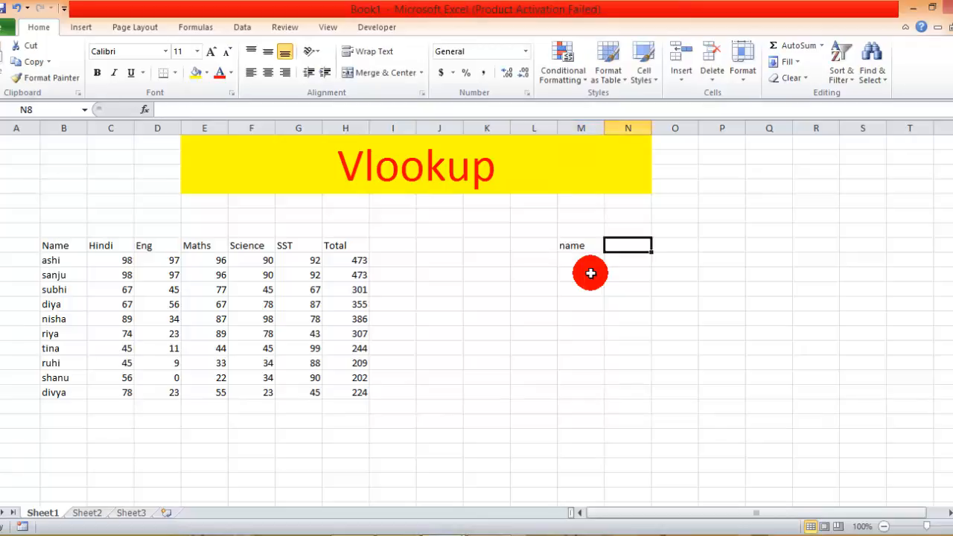
pyautogui.write('total')
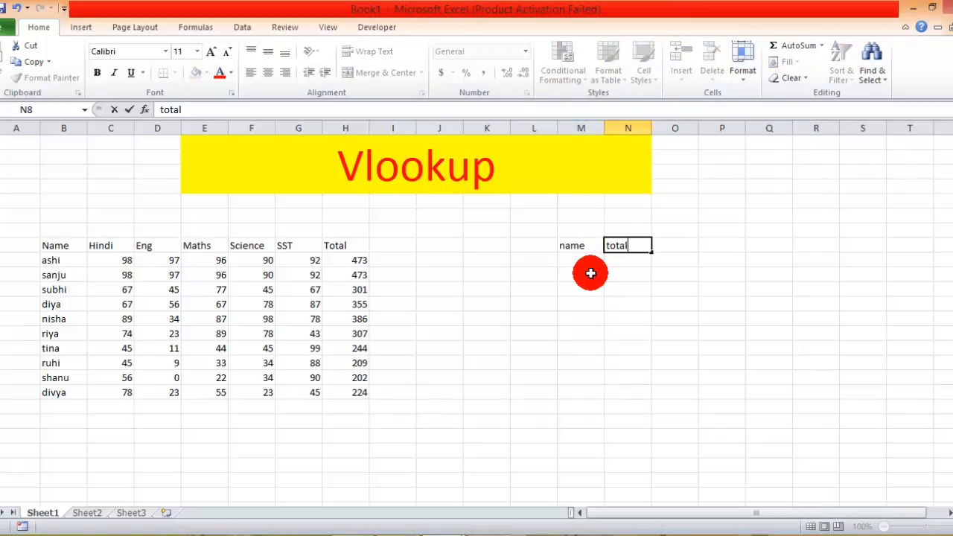
pyautogui.press('Return')
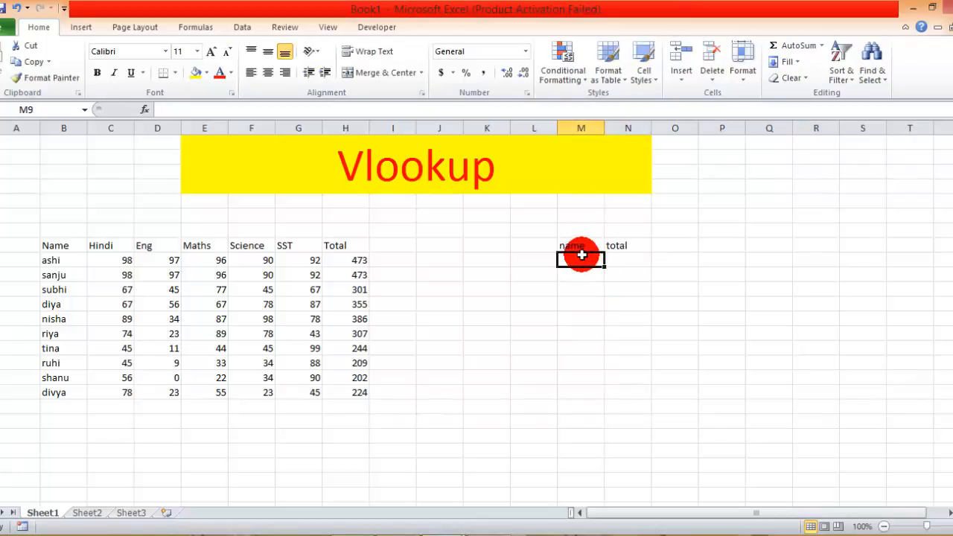
# Start a VLOOKUP function in cell N9 and set its Lookup_value argument to M9.
pyautogui.click(630, 260)
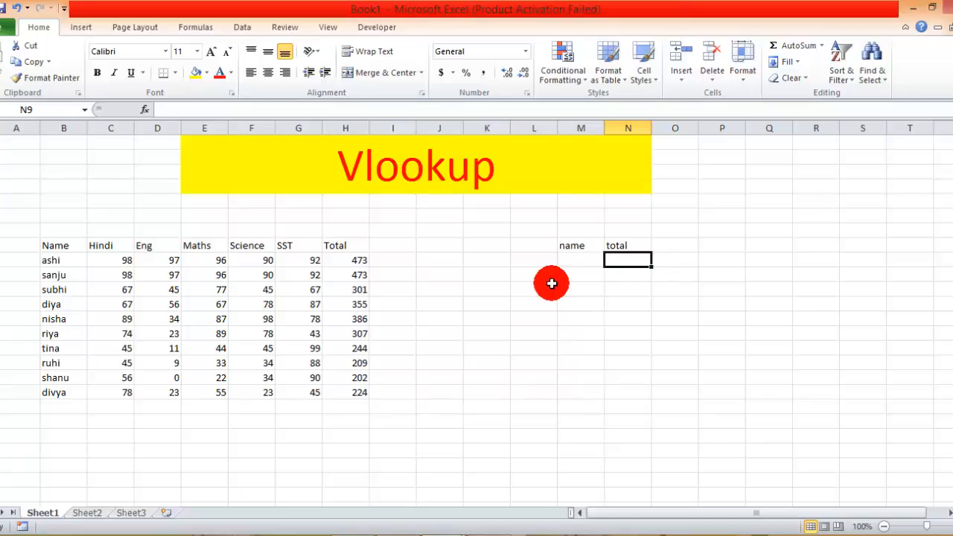
pyautogui.write('=vl')
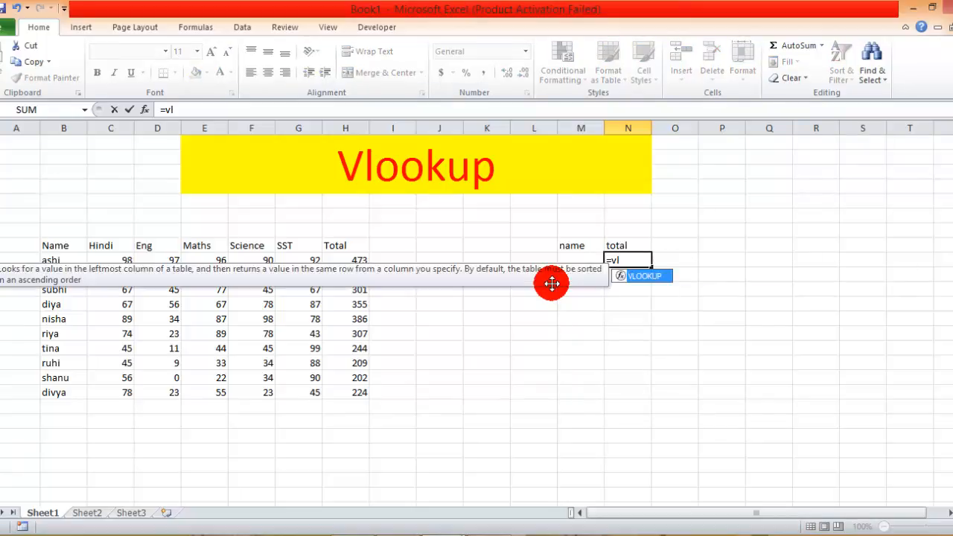
pyautogui.press('Tab')
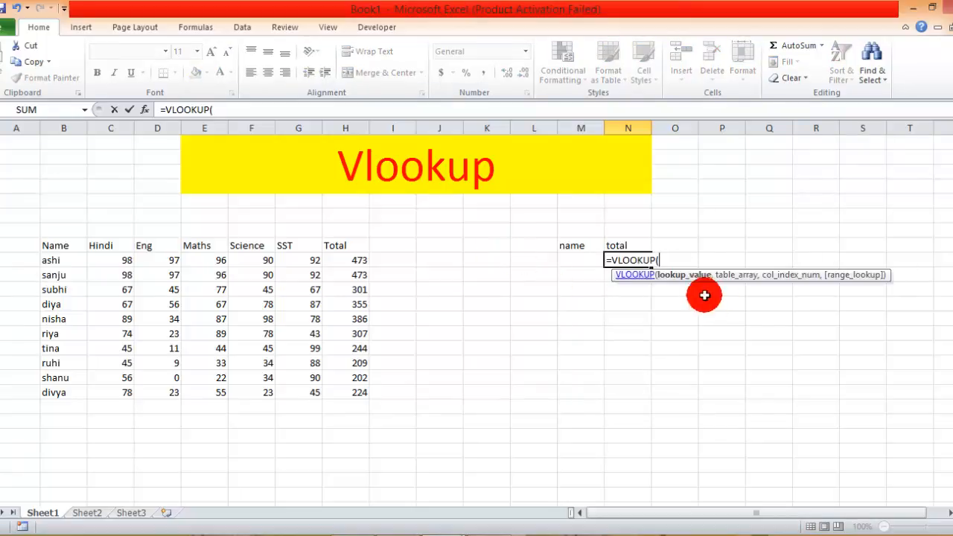
pyautogui.click(146, 112)
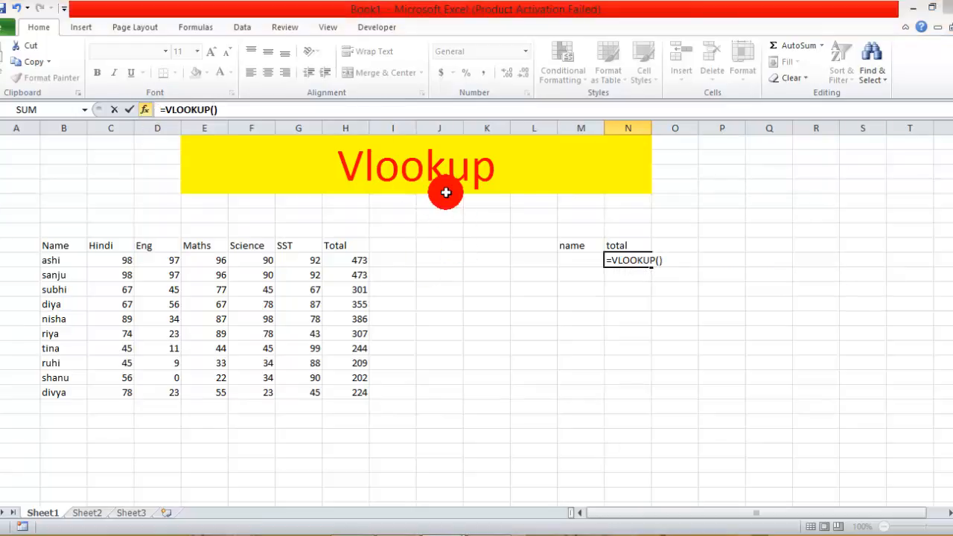
pyautogui.moveTo(767, 63); pyautogui.dragTo(690, 308)
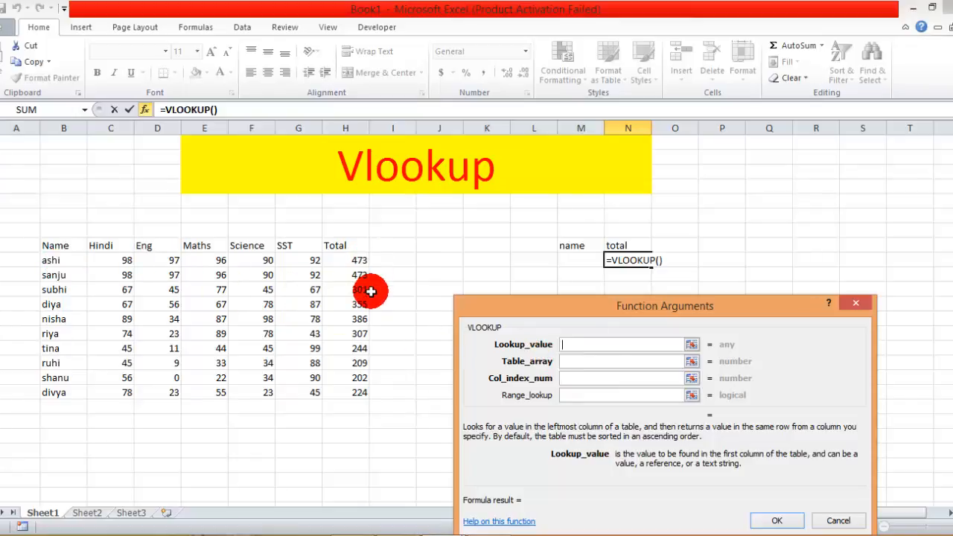
pyautogui.click(578, 262)
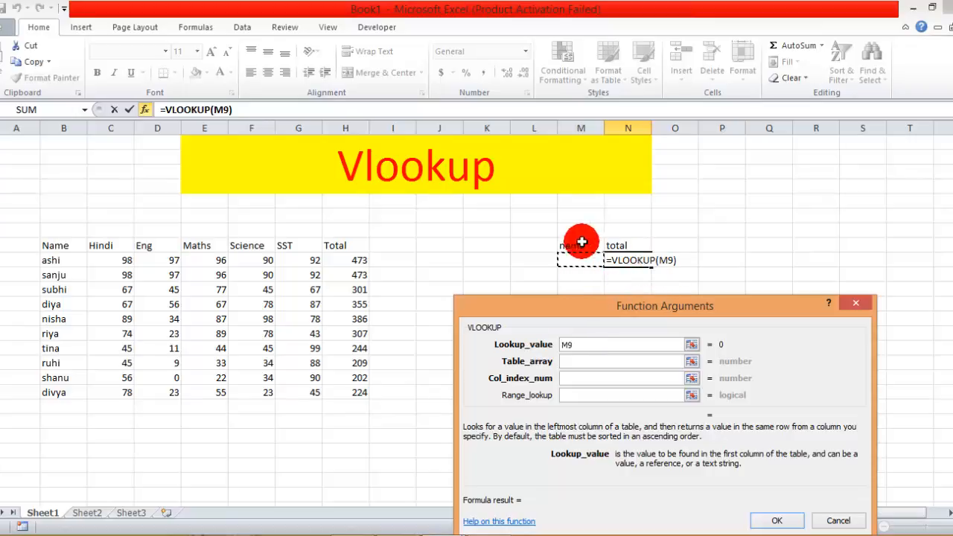
# Complete the VLOOKUP with table array B8:H18, column index number 7 and range lookup 0.
pyautogui.click(573, 361)
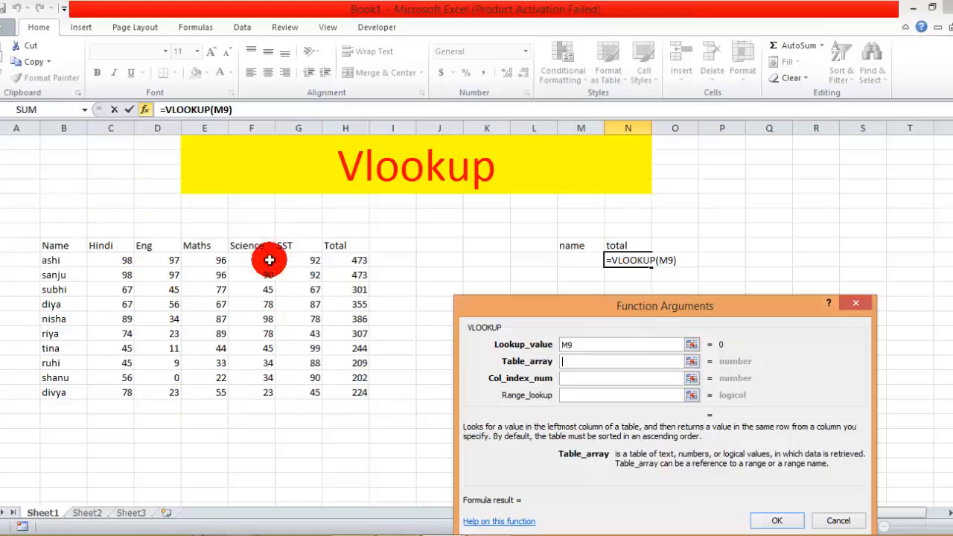
pyautogui.moveTo(51, 245); pyautogui.dragTo(348, 385)
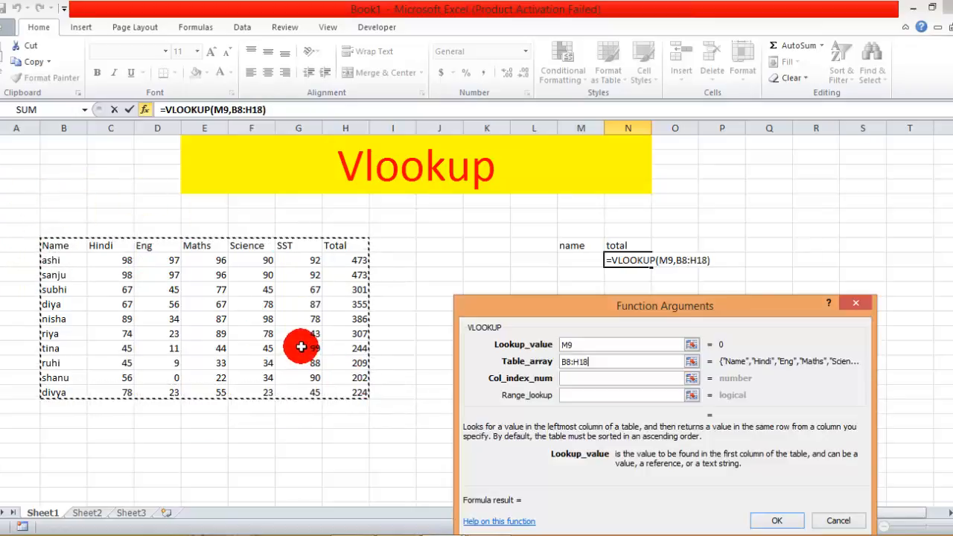
pyautogui.click(600, 377)
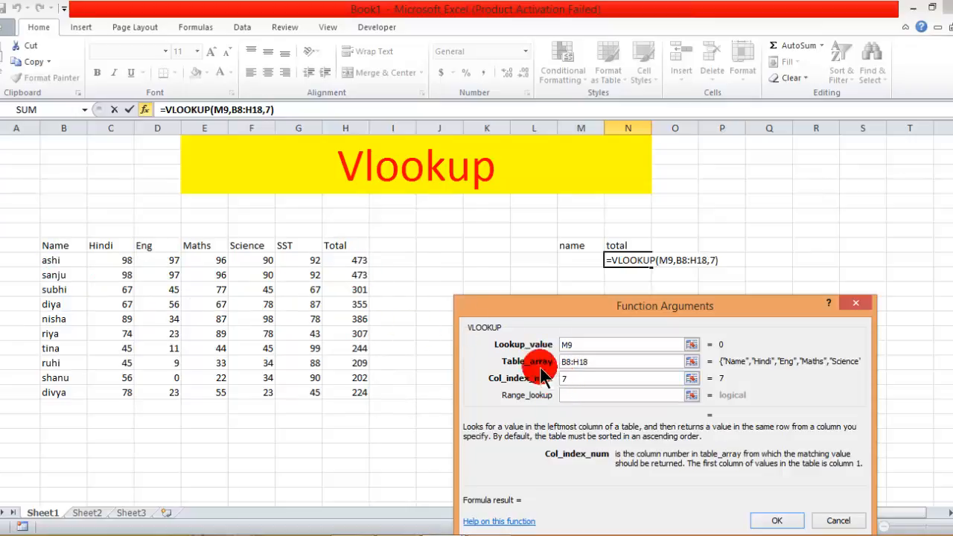
pyautogui.click(580, 395)
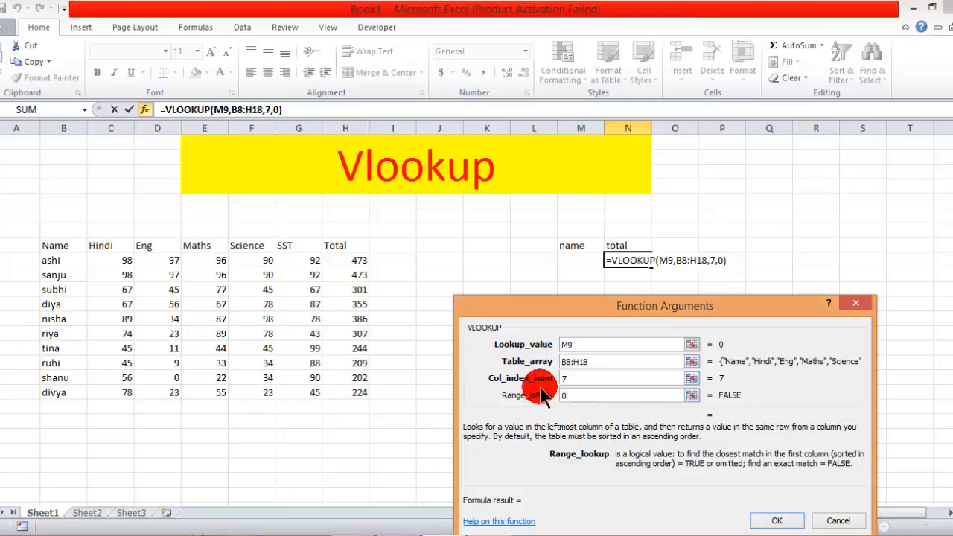
pyautogui.moveTo(770, 317); pyautogui.dragTo(778, 287)
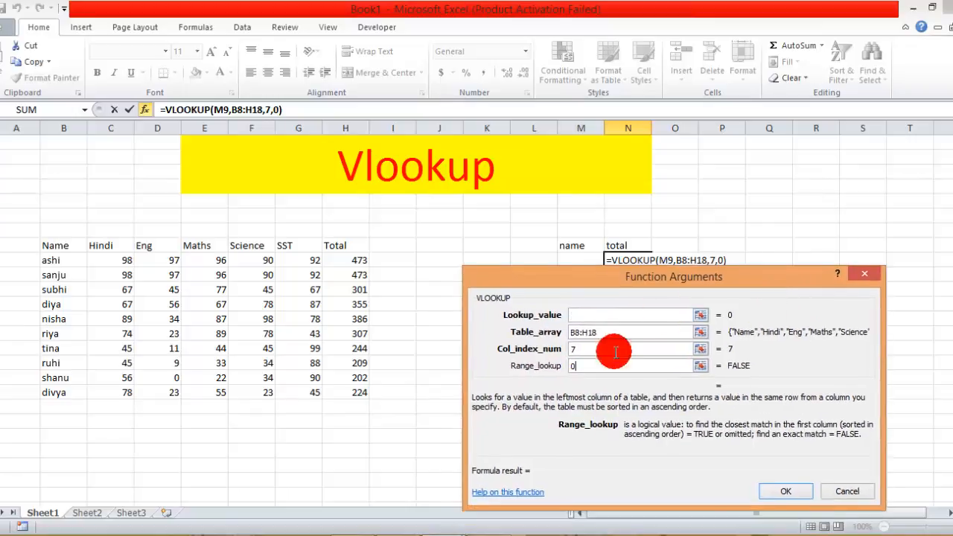
pyautogui.click(777, 493)
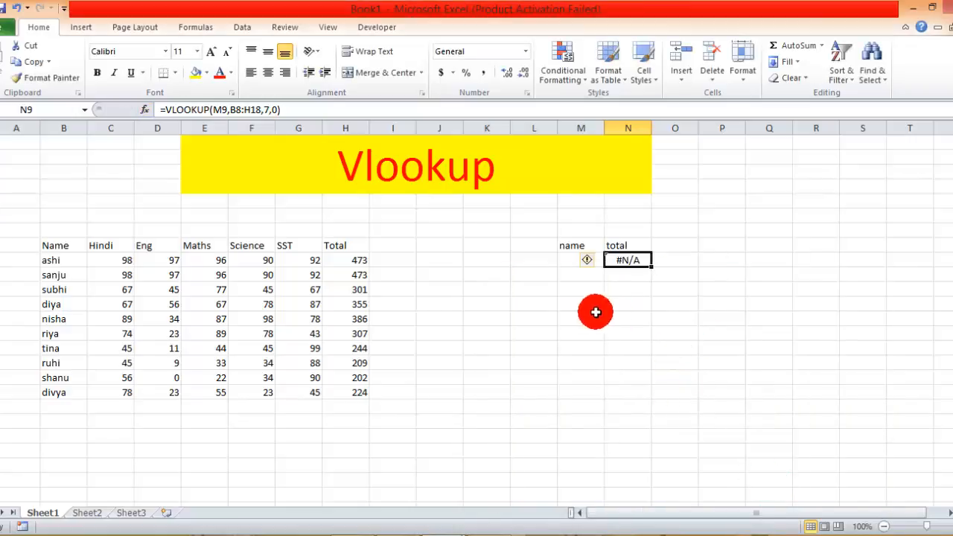
# Enter the first student's name from the marks table in cell M9 as the lookup value.
pyautogui.click(568, 265)
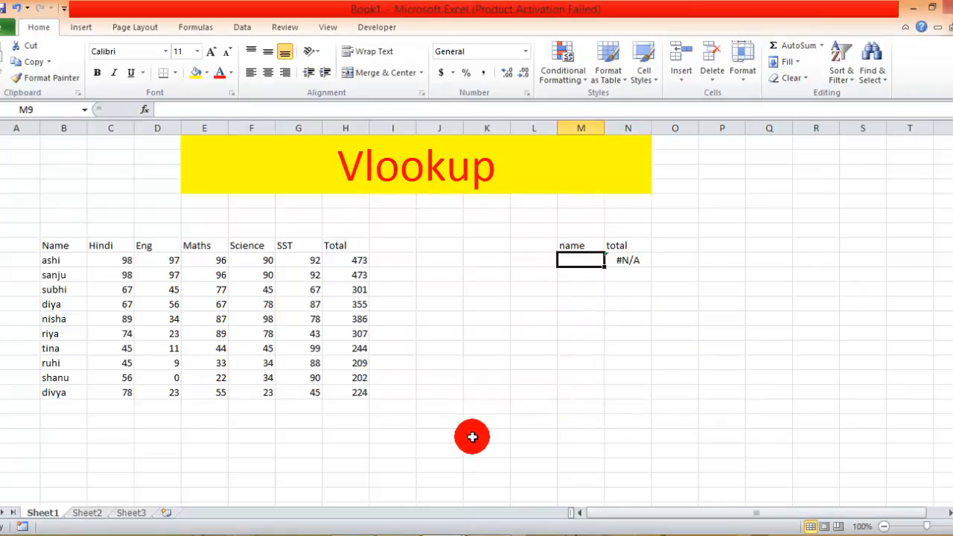
pyautogui.write('ashi')
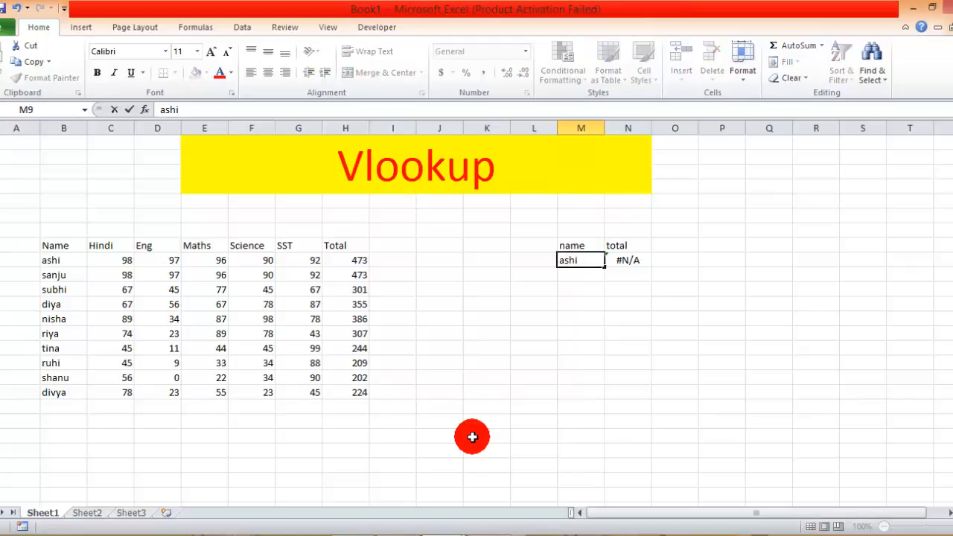
pyautogui.press('Return')
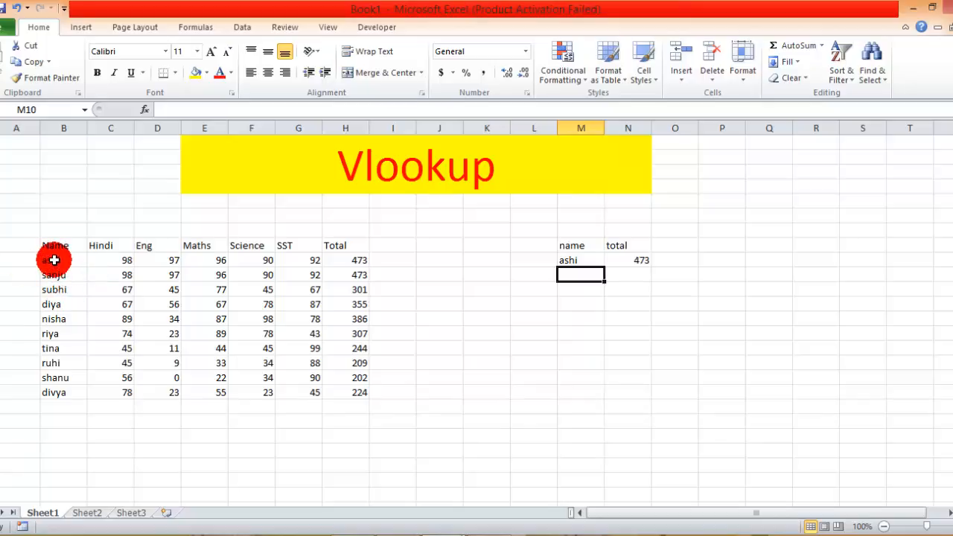
# Try the lookup in cell M9 with the student's name from row 14 of the marks table.
pyautogui.click(584, 260)
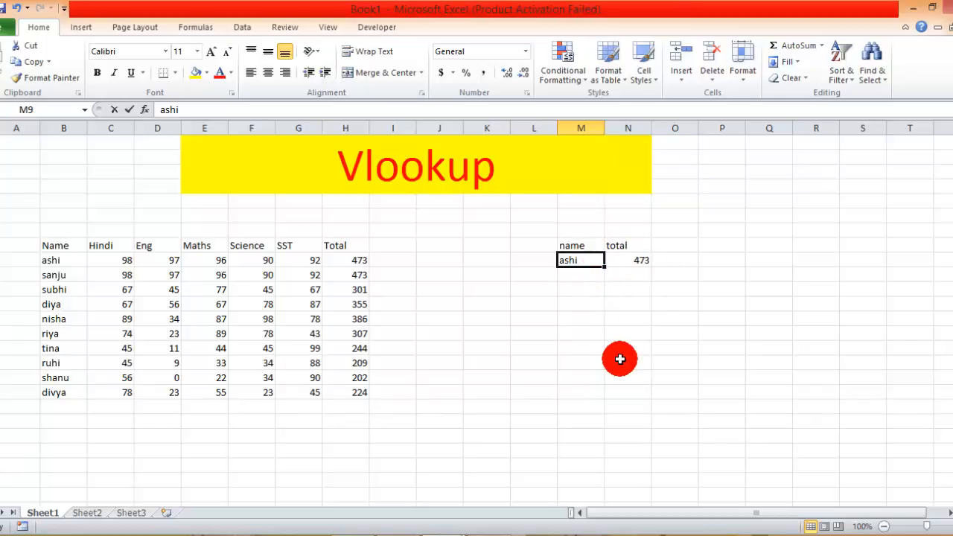
pyautogui.write('riya')
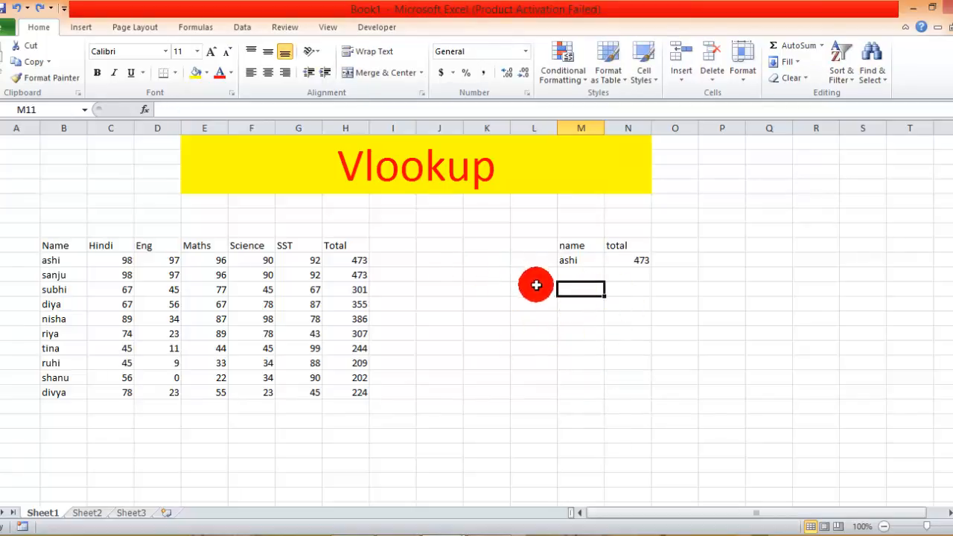
# Add List data validation with an in-cell dropdown to cell M11, using =$B$8:$B$18 as the source.
pyautogui.click(242, 26)
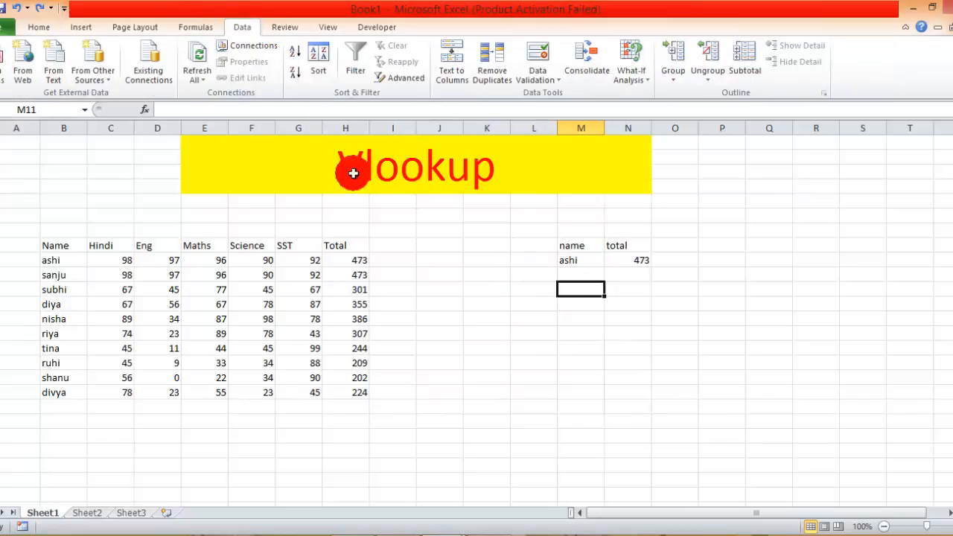
pyautogui.click(542, 77)
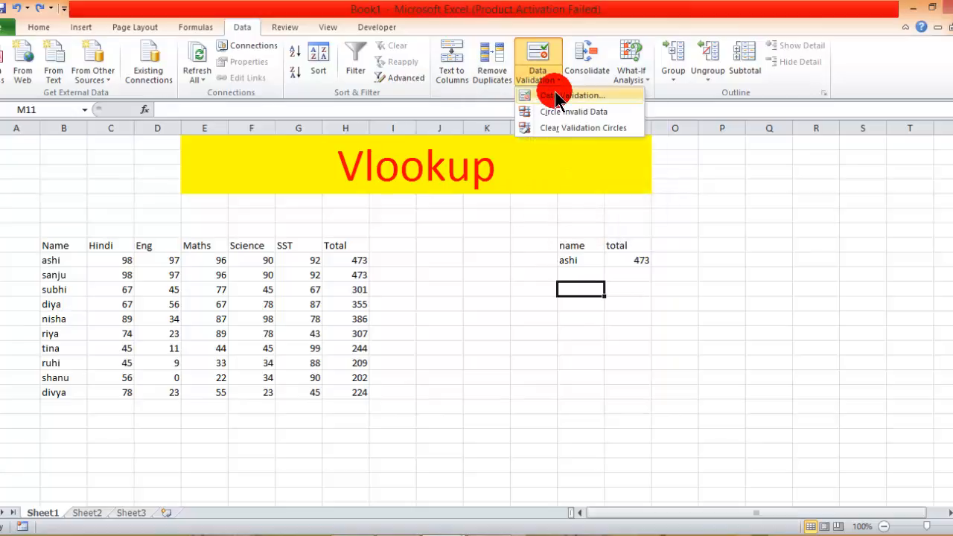
pyautogui.click(560, 97)
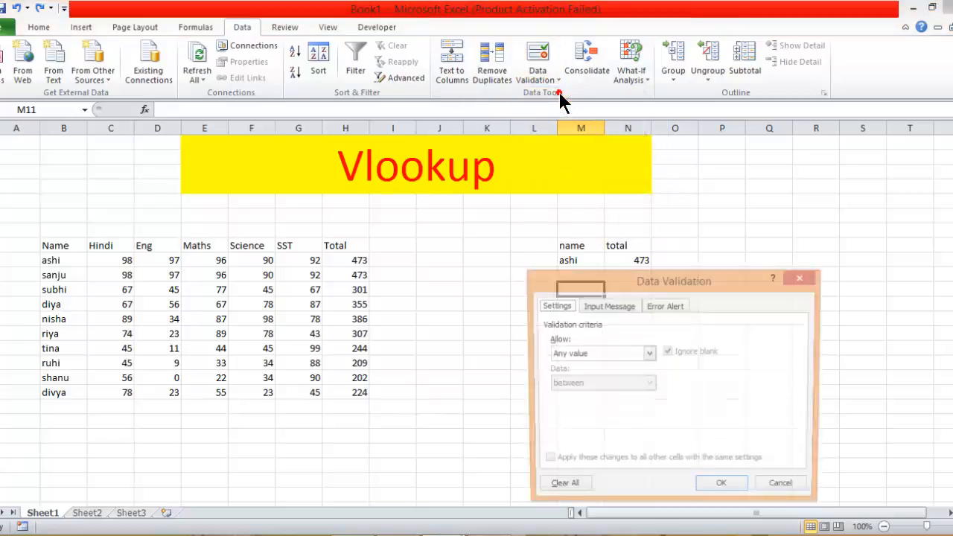
pyautogui.click(649, 354)
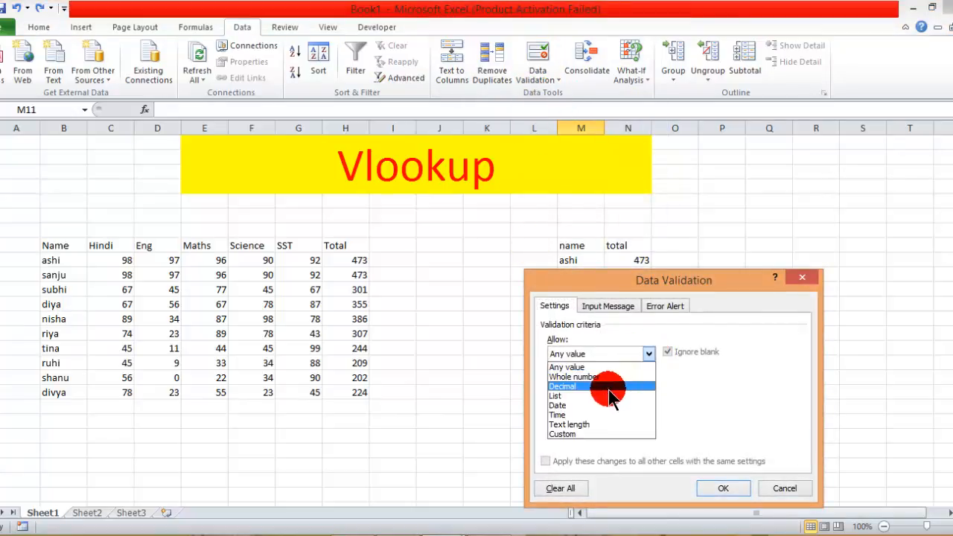
pyautogui.click(608, 390)
pyautogui.click(599, 414)
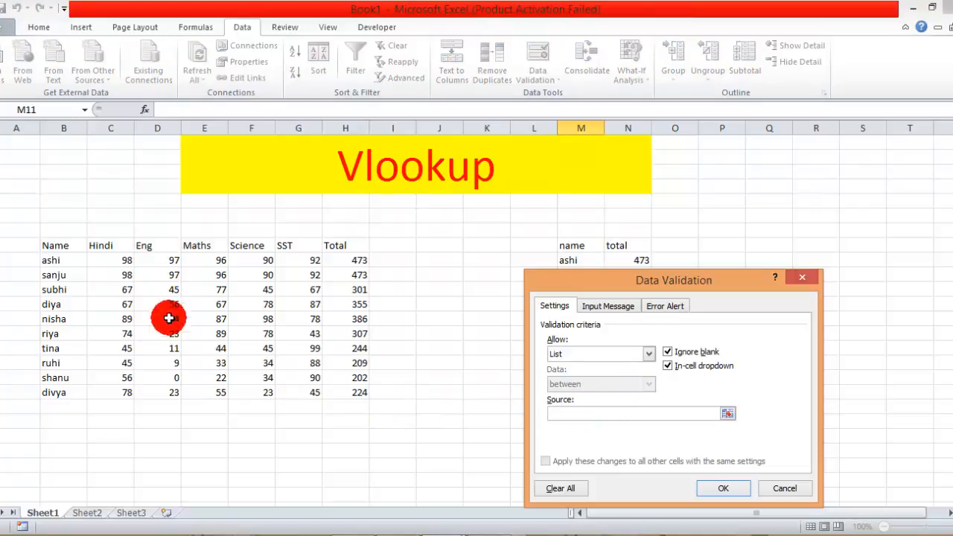
pyautogui.moveTo(47, 245); pyautogui.dragTo(63, 395)
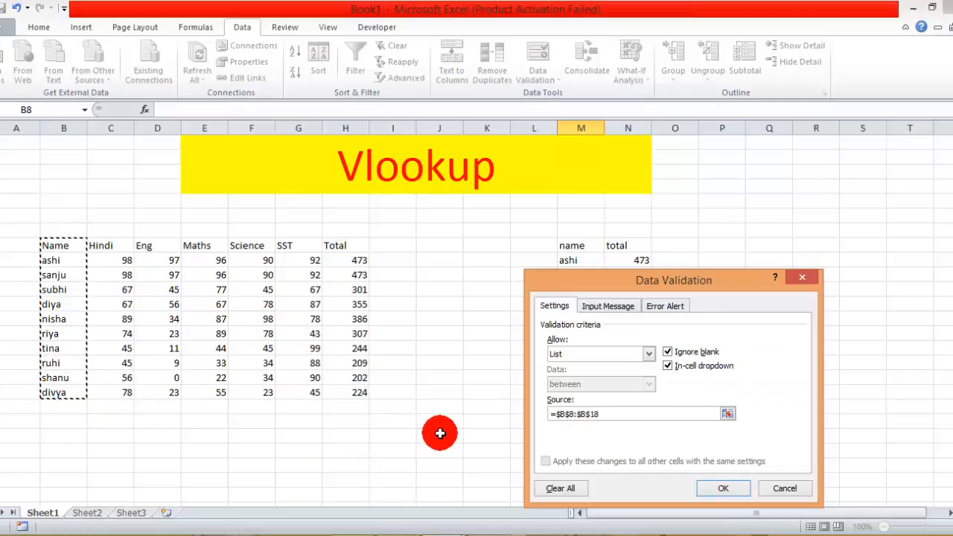
pyautogui.click(720, 489)
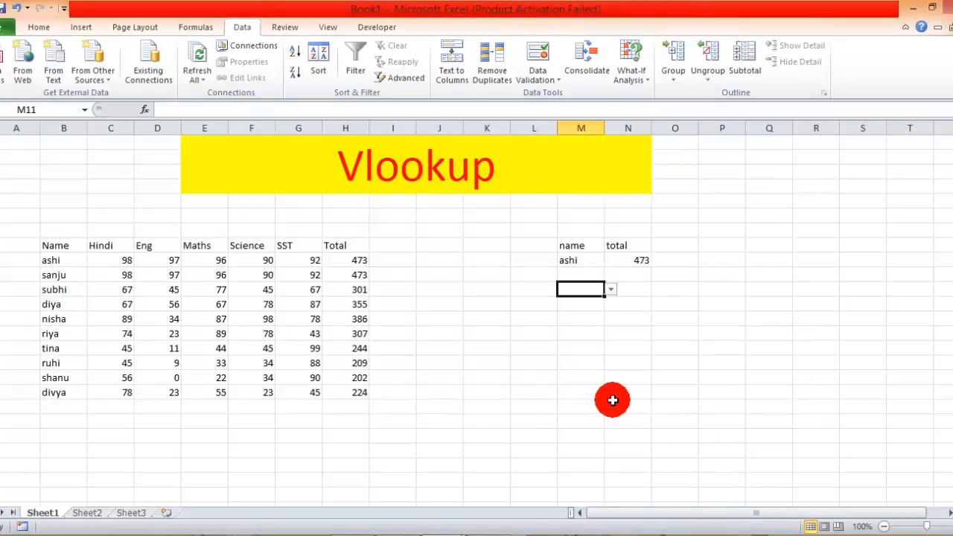
# Start a VLOOKUP in cell N11 and set its lookup value to M11 in the Function Arguments dialog.
pyautogui.click(611, 289)
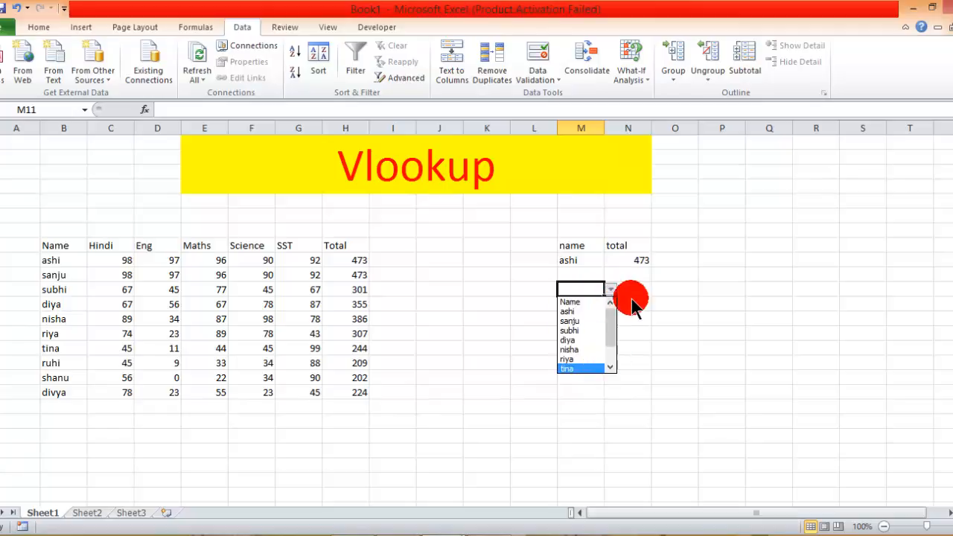
pyautogui.click(632, 289)
pyautogui.click(633, 289)
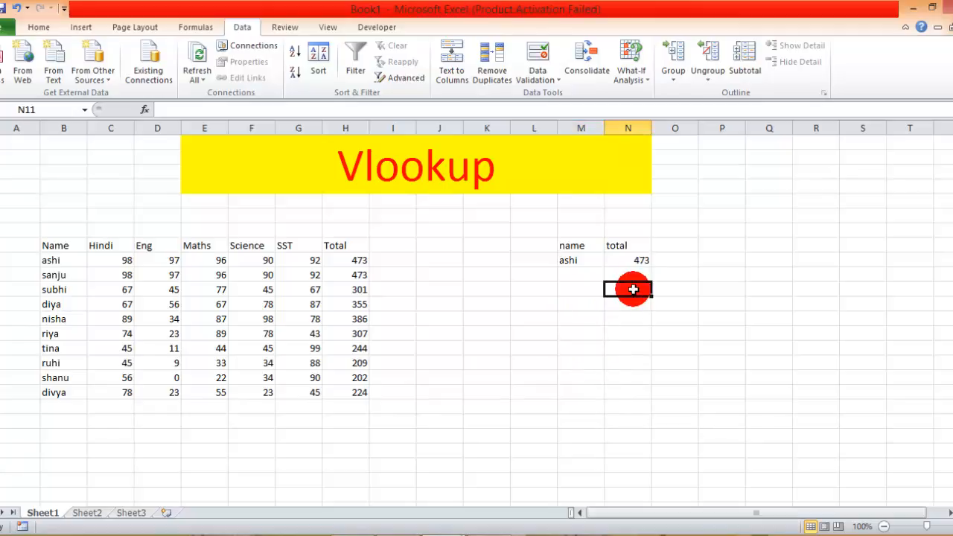
pyautogui.write('=vl')
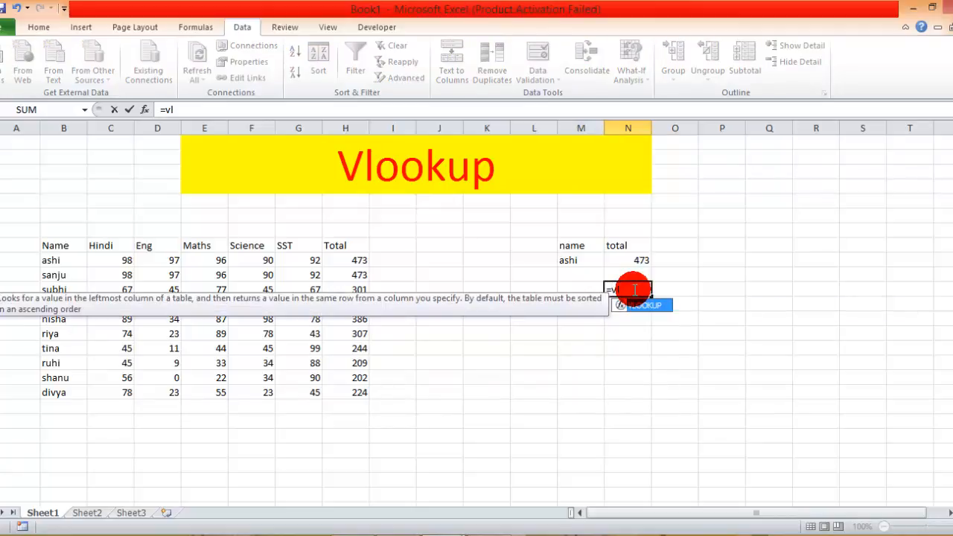
pyautogui.press('Tab')
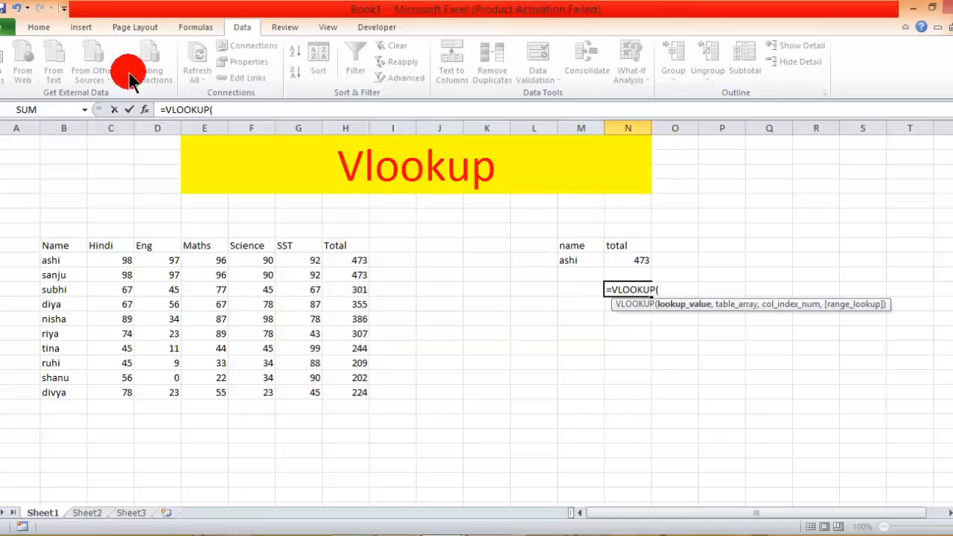
pyautogui.click(145, 110)
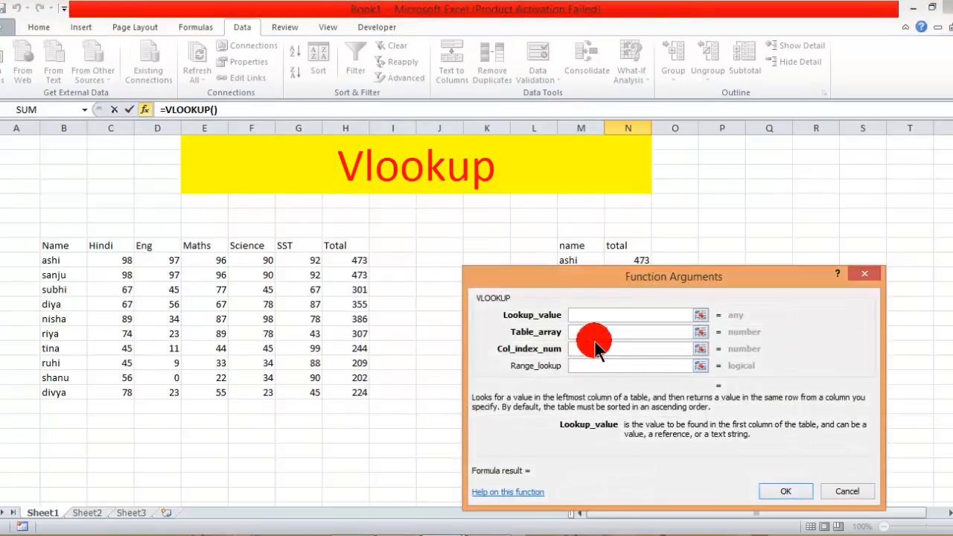
pyautogui.moveTo(598, 280); pyautogui.dragTo(598, 354)
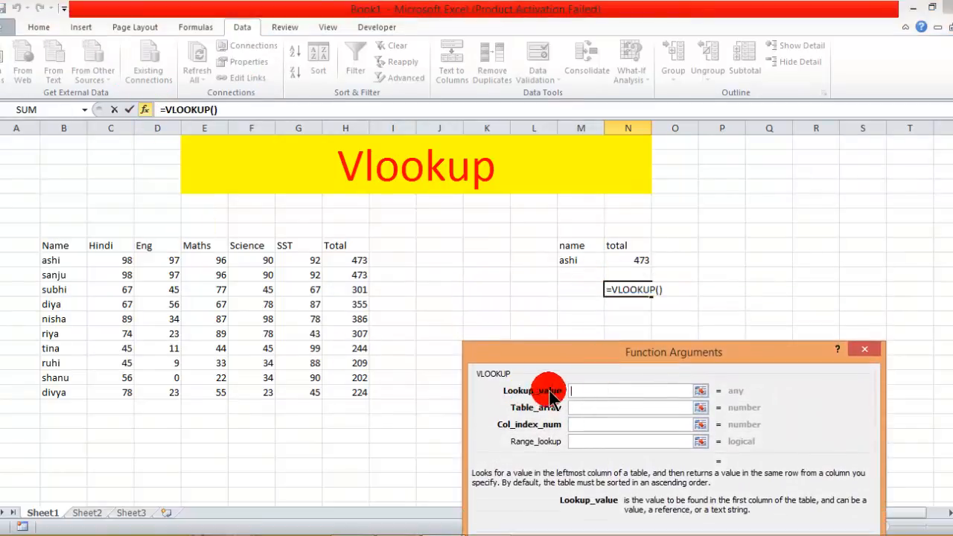
pyautogui.click(616, 390)
pyautogui.click(580, 290)
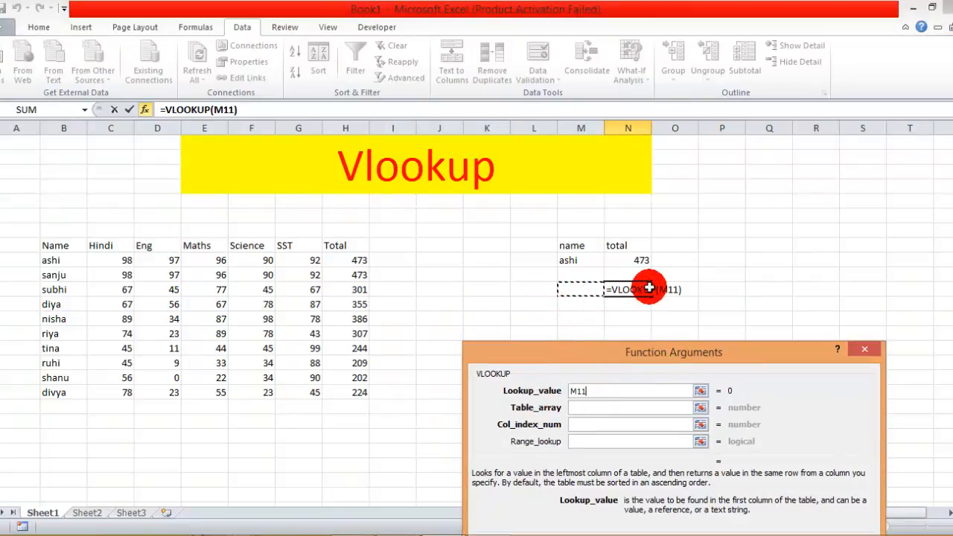
# Complete the N11 VLOOKUP with table array B8:H18, column index number 7 and range lookup 0.
pyautogui.click(613, 409)
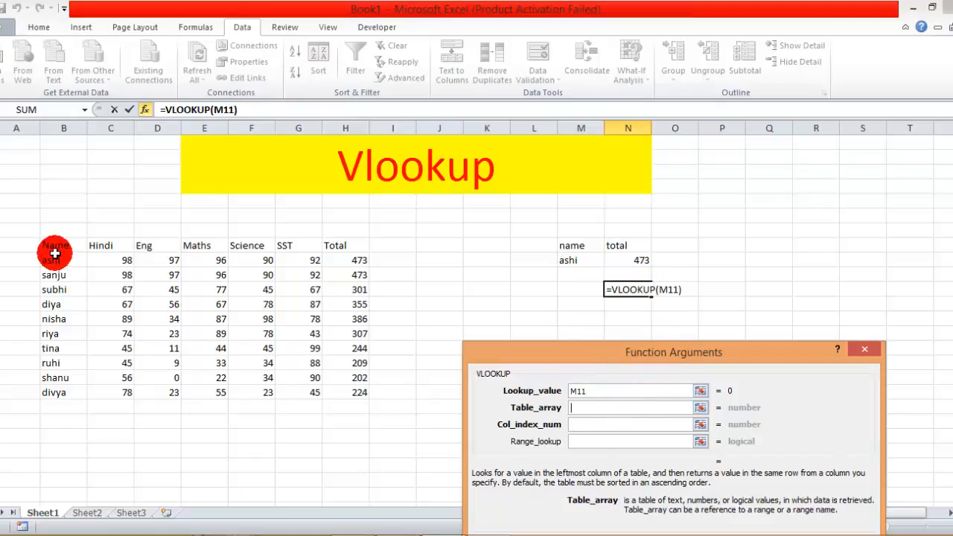
pyautogui.moveTo(52, 247); pyautogui.dragTo(339, 391)
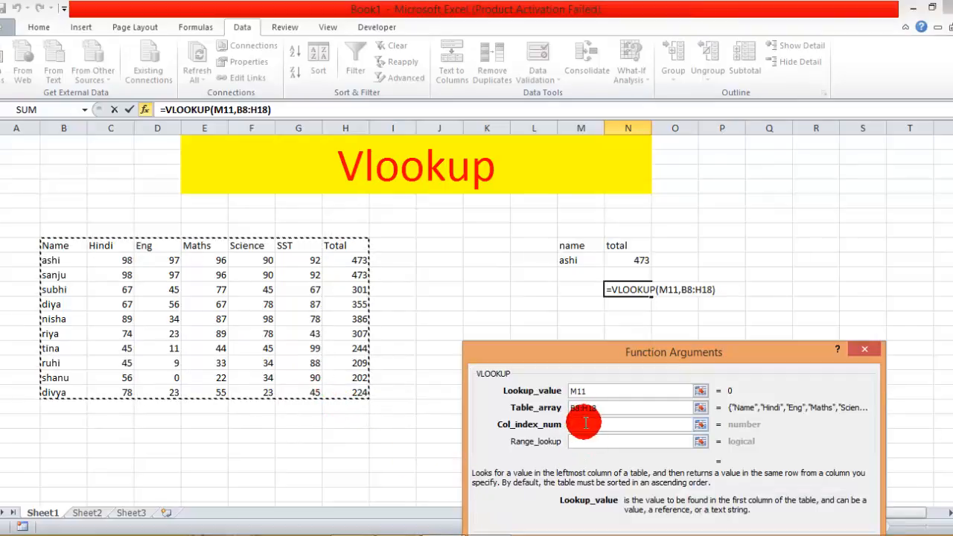
pyautogui.click(585, 425)
pyautogui.write('7')
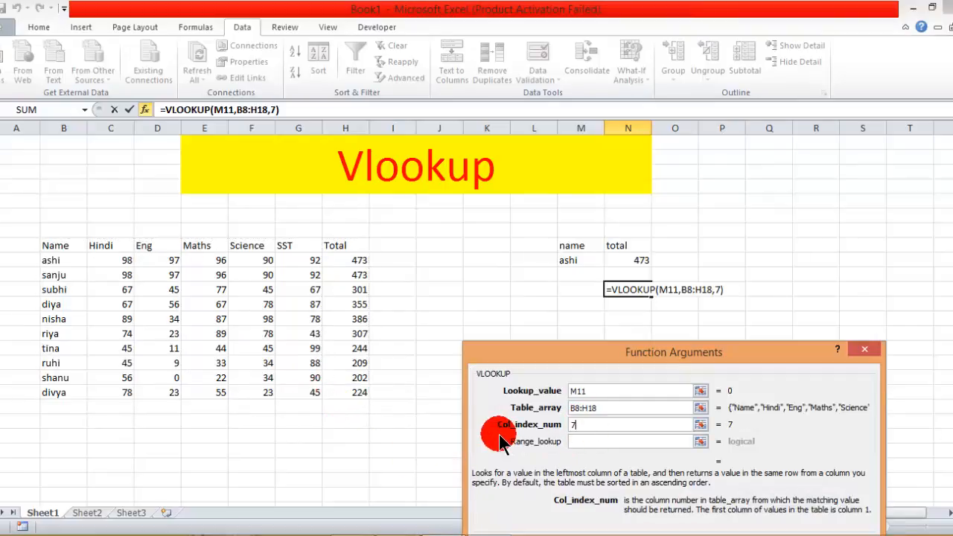
pyautogui.click(576, 440)
pyautogui.write('0')
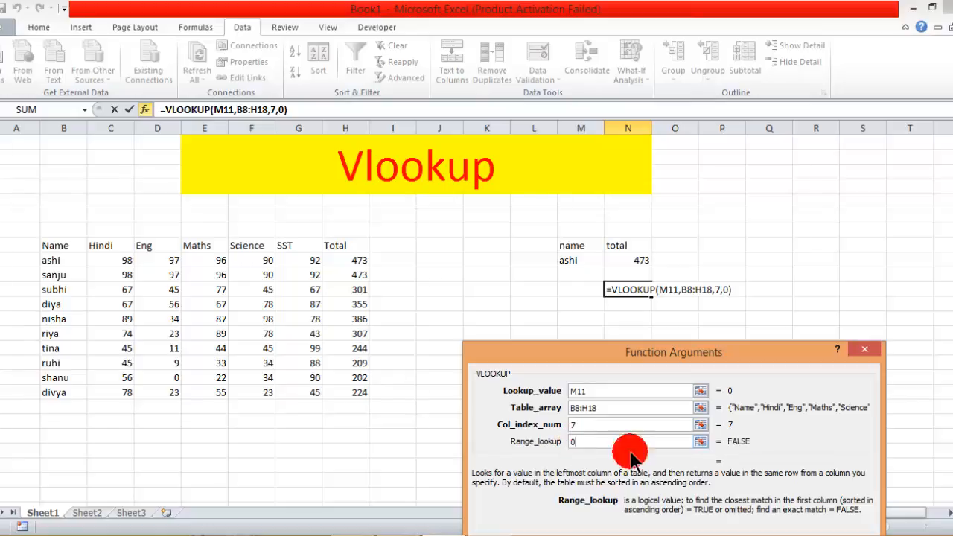
pyautogui.moveTo(774, 348); pyautogui.dragTo(717, 233)
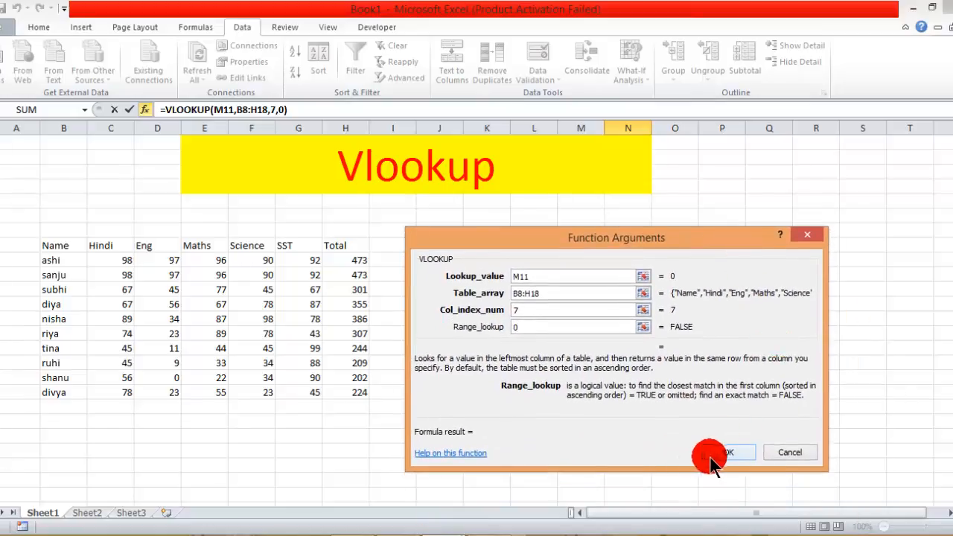
pyautogui.click(714, 453)
pyautogui.click(629, 333)
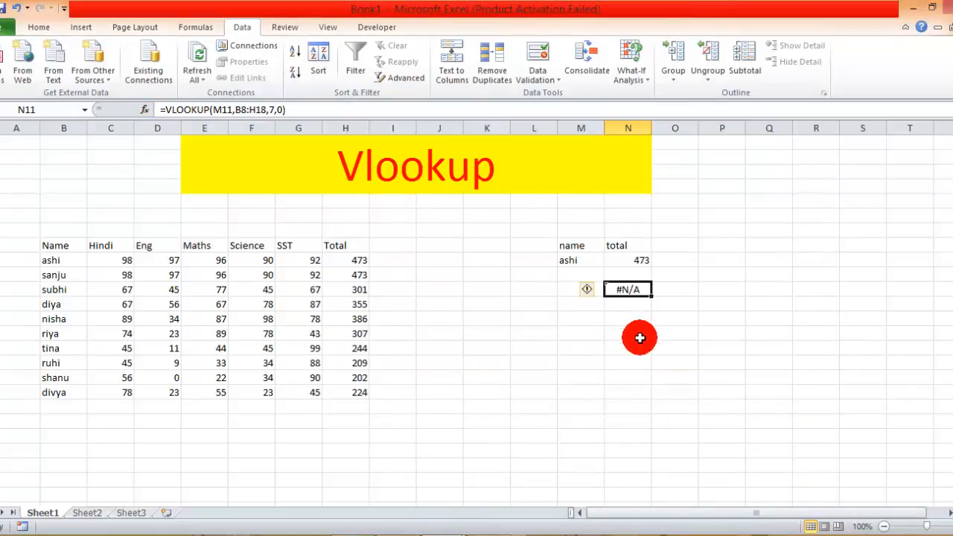
# Choose the header entry "Name" from the dropdown list in cell M11.
pyautogui.click(589, 294)
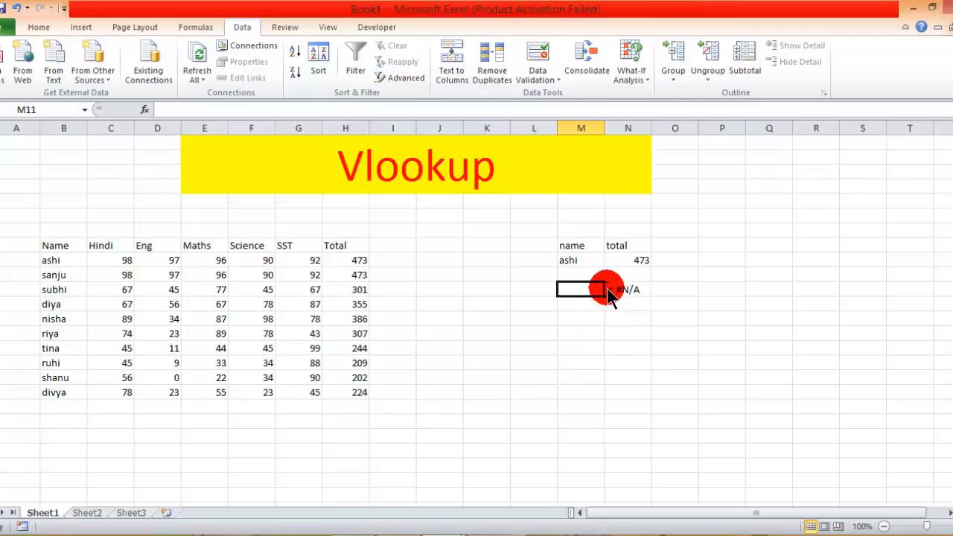
pyautogui.click(611, 291)
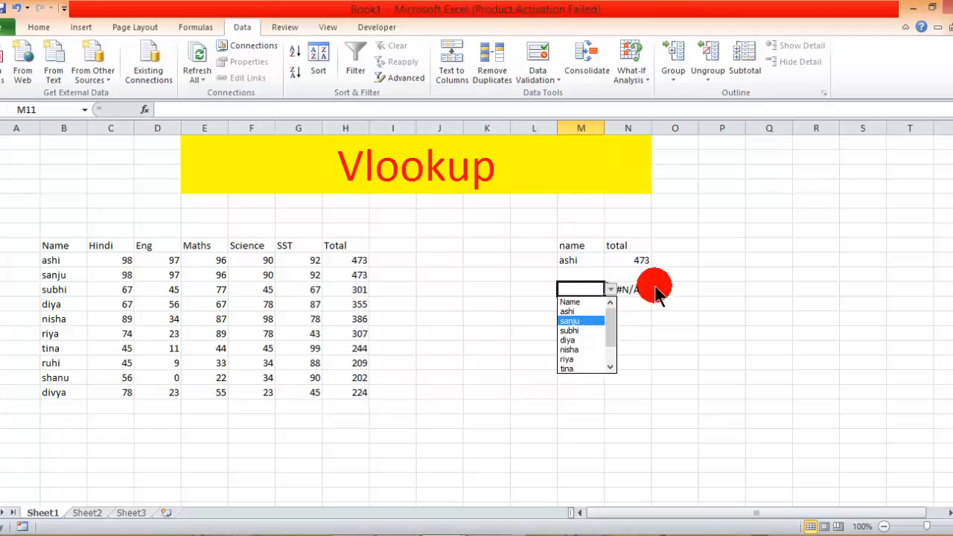
pyautogui.click(584, 303)
pyautogui.click(588, 331)
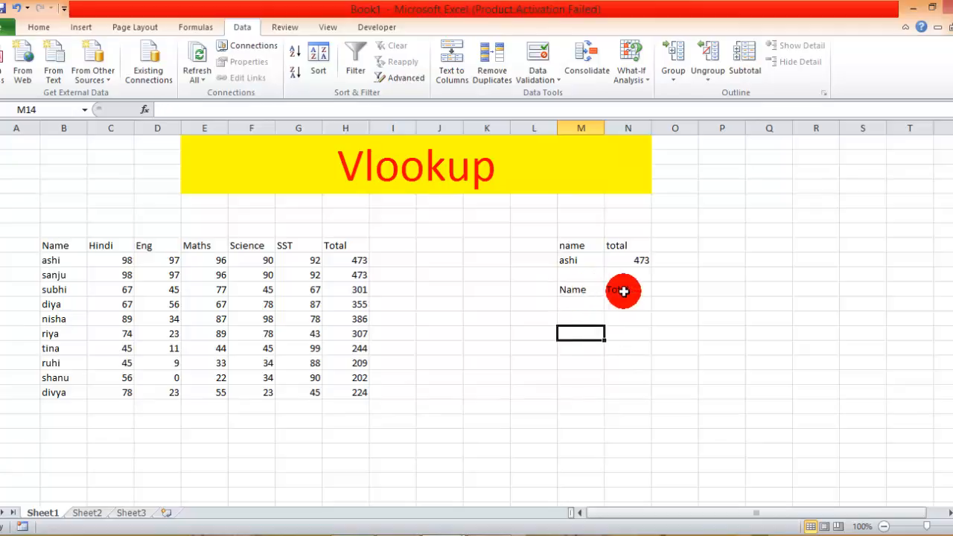
# Fill cell M11 with its dropdown down to M17, undoing the extra fill across column N.
pyautogui.click(582, 290)
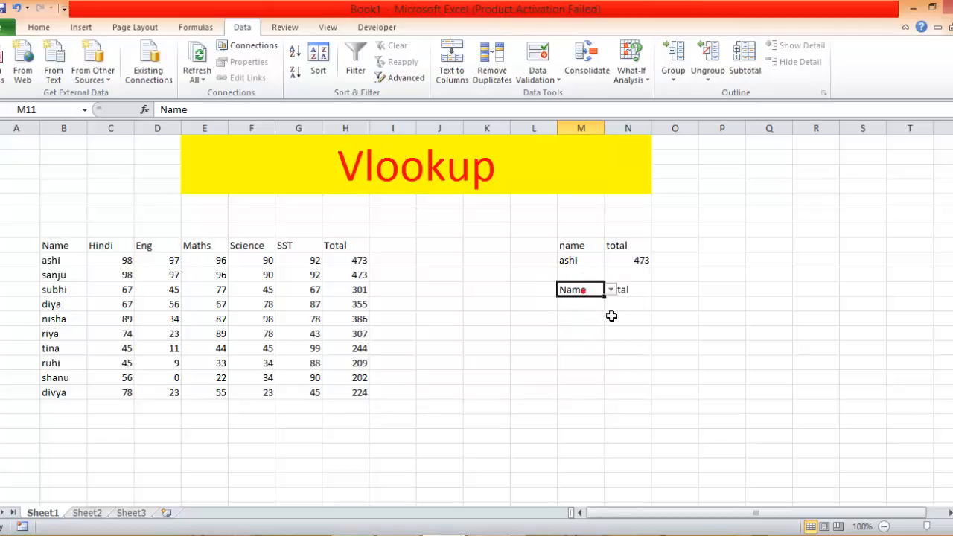
pyautogui.moveTo(606, 298); pyautogui.dragTo(634, 379)
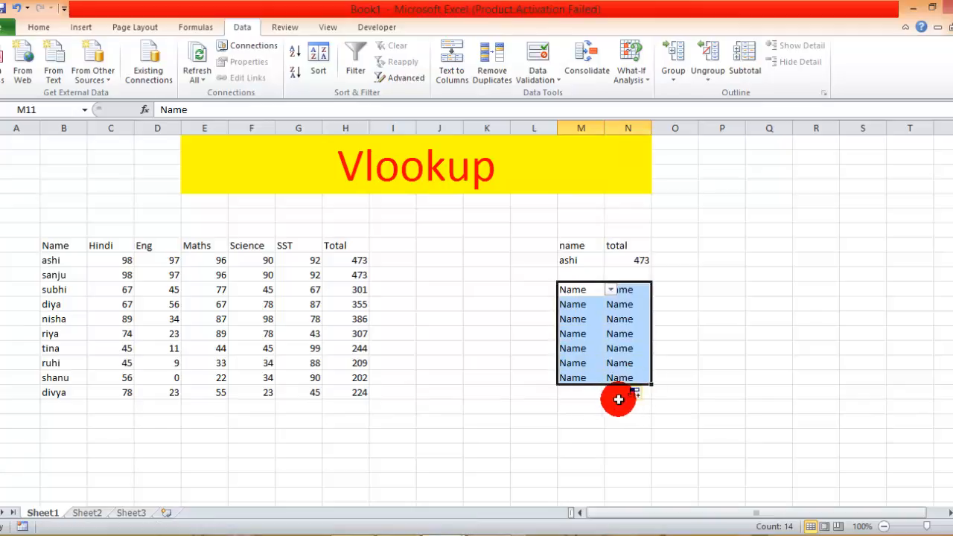
pyautogui.hotkey('ctrl', 'z')
pyautogui.click(626, 349)
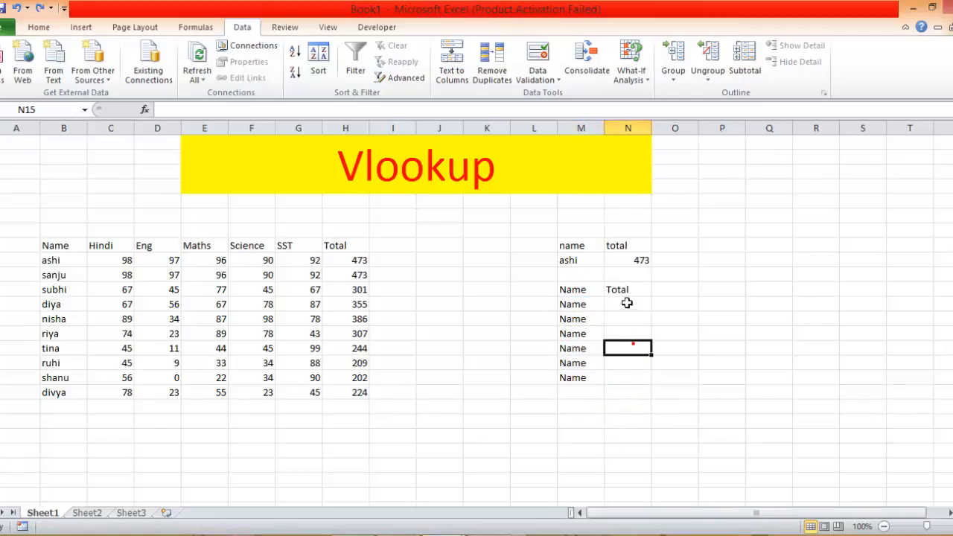
# Fill the VLOOKUP formula from cell N11 down to N17.
pyautogui.click(620, 291)
pyautogui.moveTo(652, 298); pyautogui.dragTo(653, 387)
pyautogui.click(592, 422)
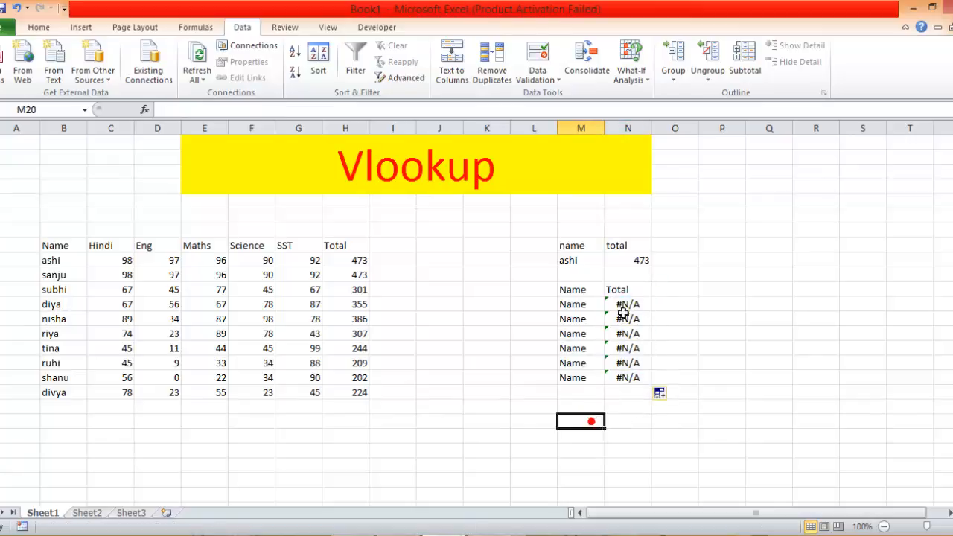
# Choose the student from row 9 of the marks table in M12's dropdown and the student from row 11 in M13's.
pyautogui.click(578, 305)
pyautogui.click(611, 304)
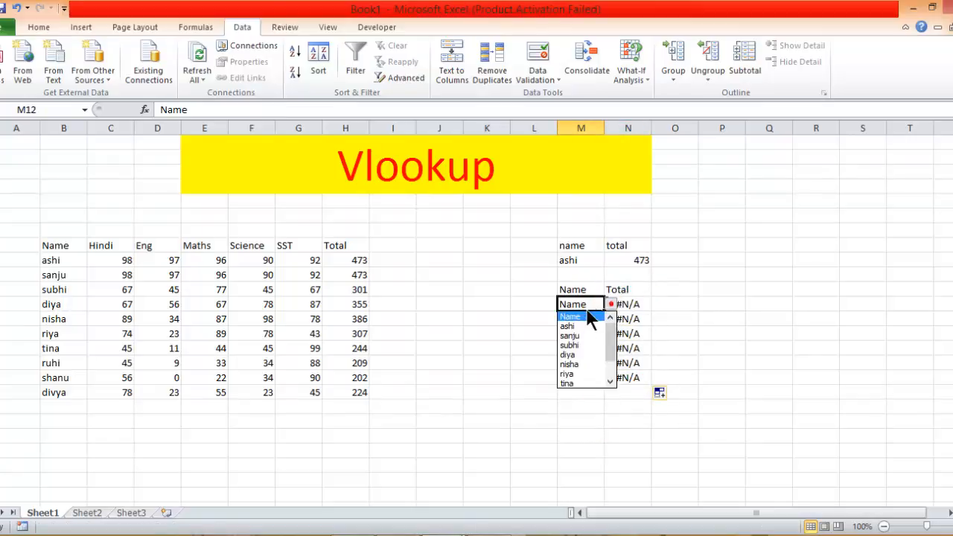
pyautogui.click(585, 328)
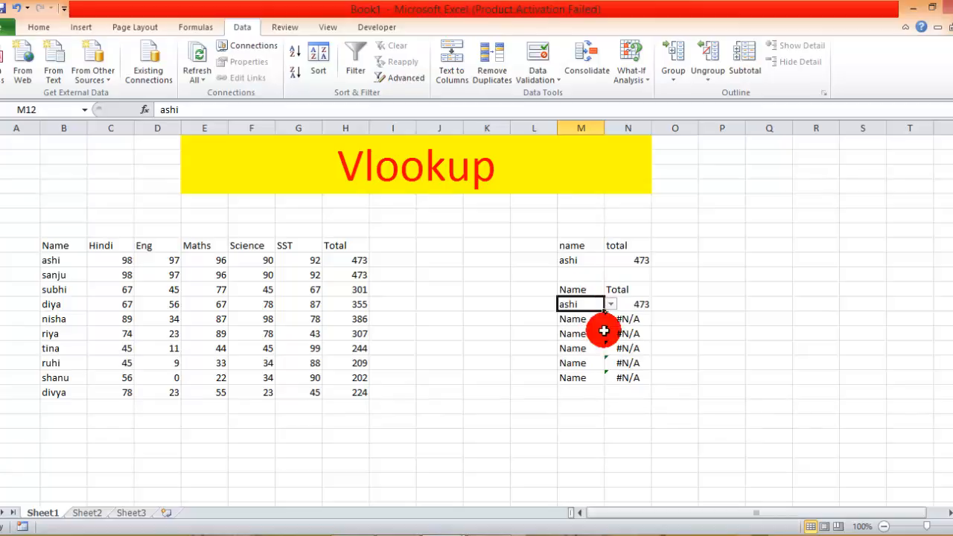
pyautogui.click(600, 318)
pyautogui.click(611, 318)
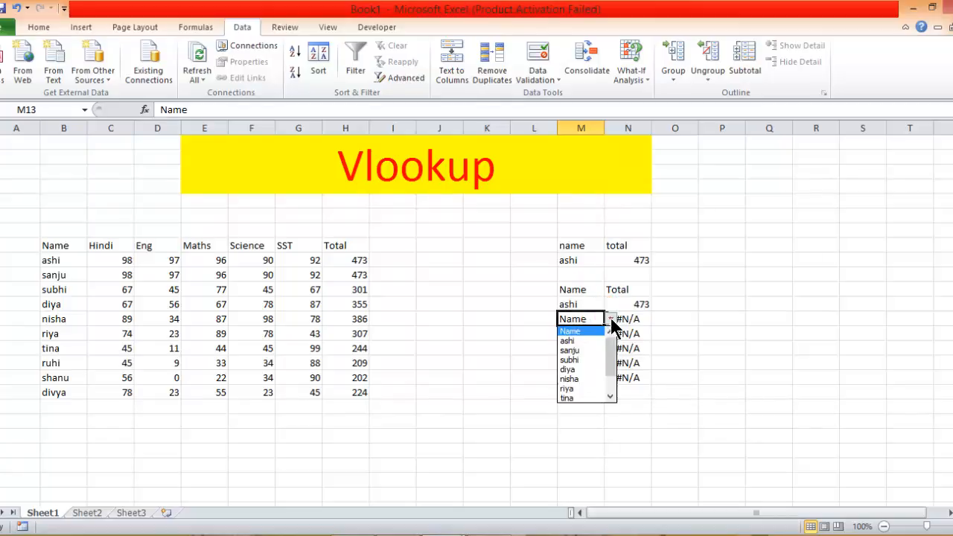
pyautogui.click(566, 359)
pyautogui.click(602, 411)
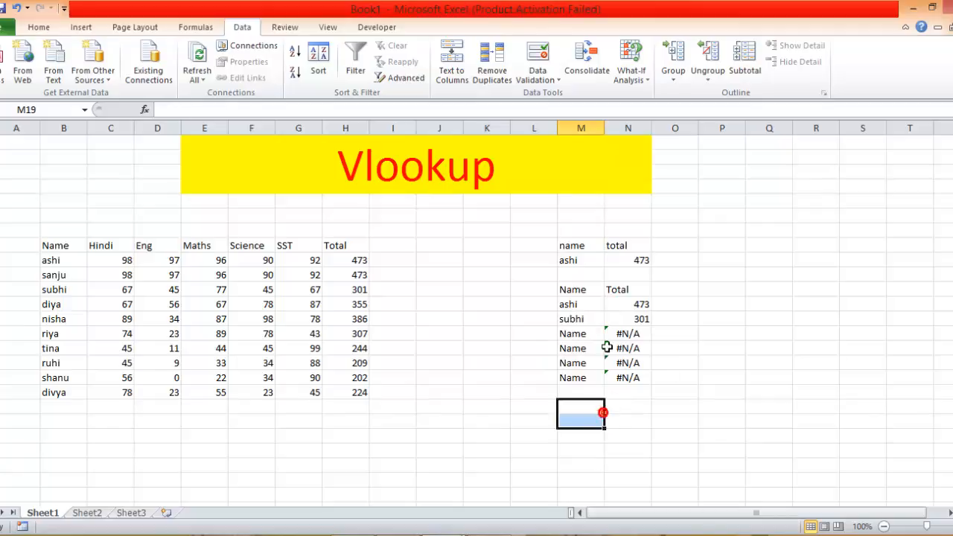
# Choose the student from row 13 of the marks table in M14's dropdown and the student from row 14 in M15's.
pyautogui.click(593, 333)
pyautogui.click(611, 334)
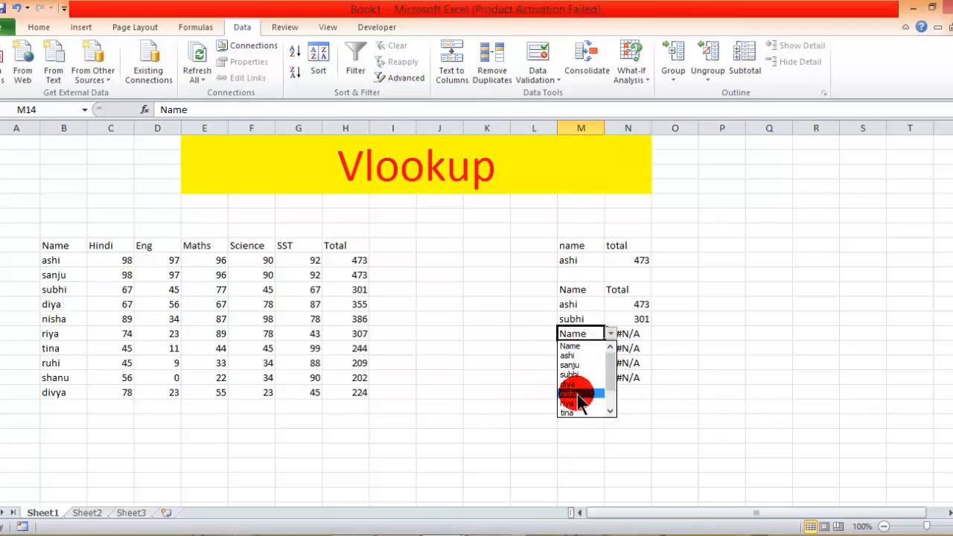
pyautogui.click(567, 389)
pyautogui.click(583, 350)
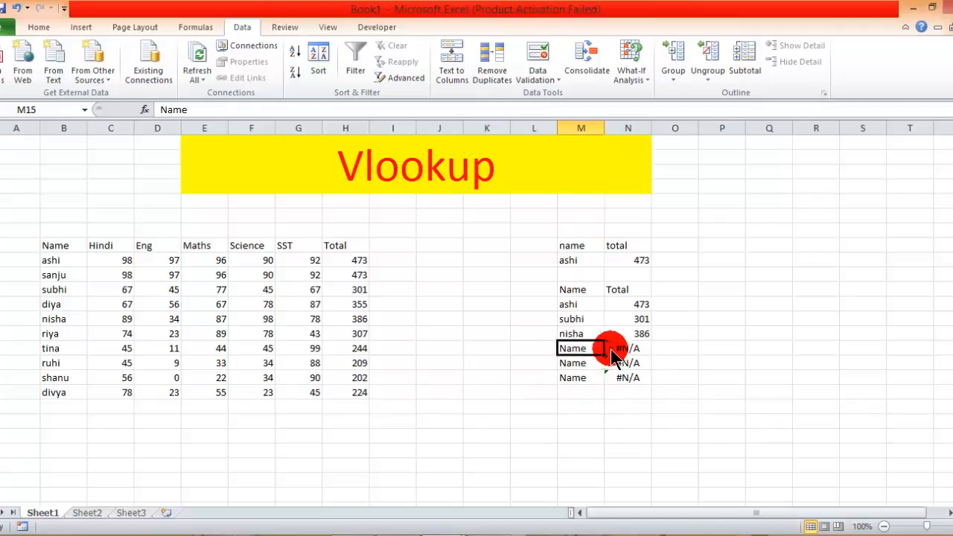
pyautogui.click(611, 348)
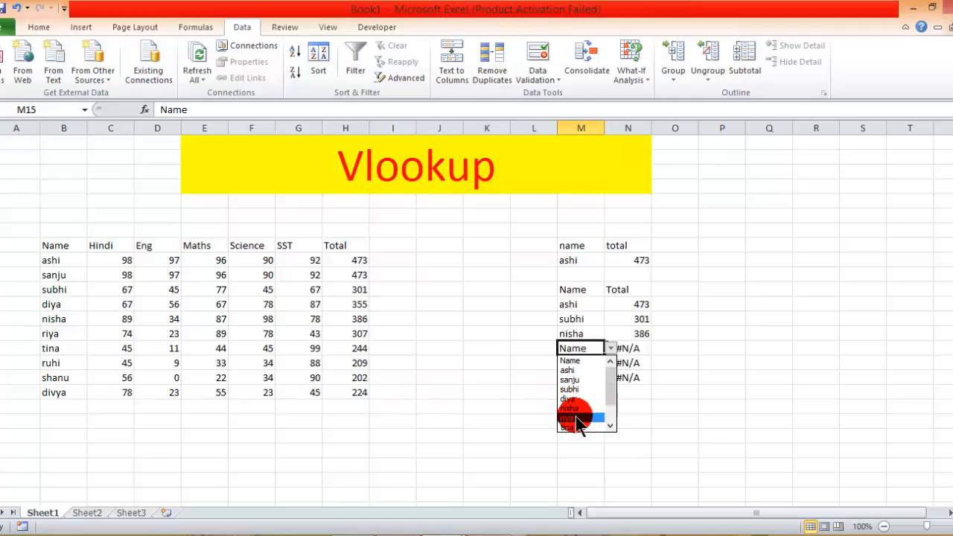
pyautogui.click(577, 418)
# Try the student's name from row 10 of the marks table in the dropdown of cell M16.
pyautogui.click(586, 365)
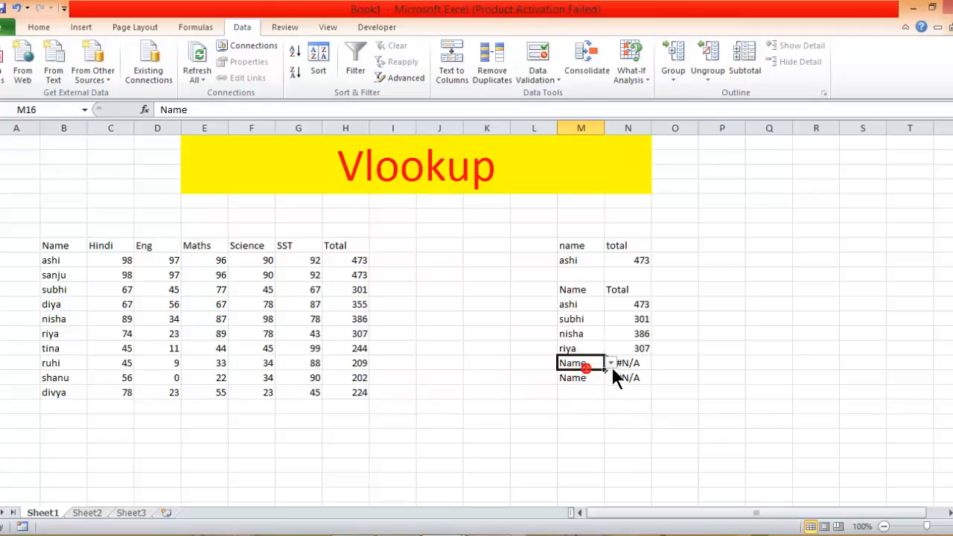
pyautogui.click(611, 364)
pyautogui.click(582, 395)
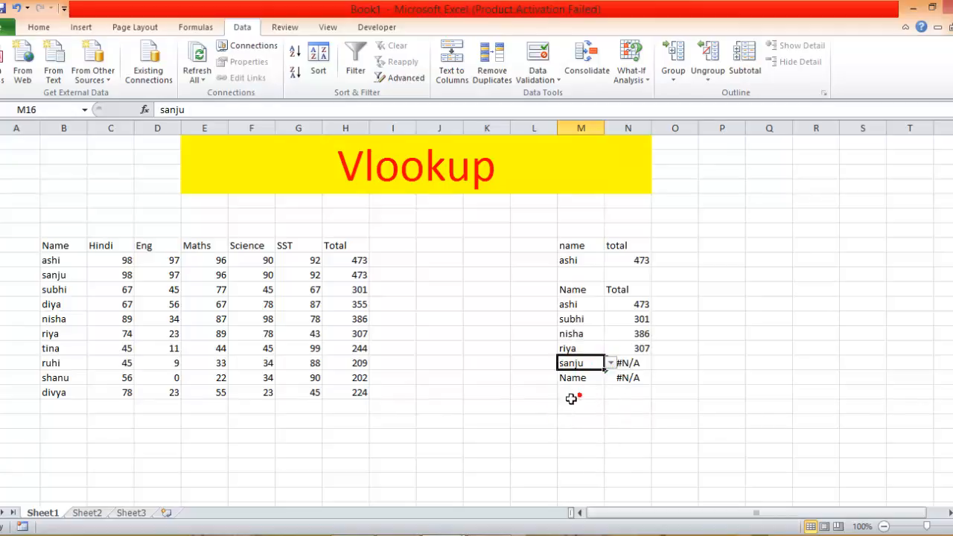
pyautogui.click(583, 382)
# Choose the student from row 17 of the marks table in M16's dropdown and the student from row 15 in M17's.
pyautogui.click(595, 363)
pyautogui.click(611, 363)
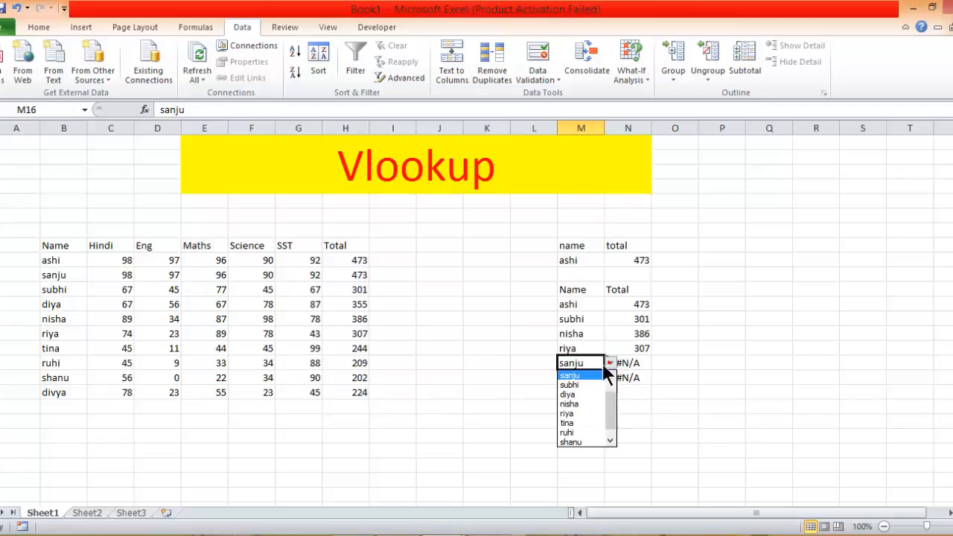
pyautogui.click(581, 441)
pyautogui.click(584, 423)
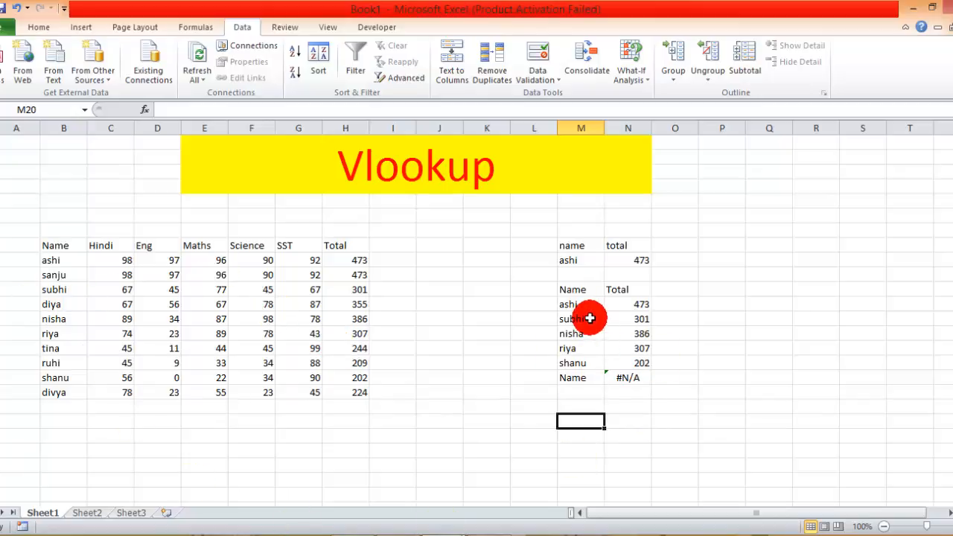
pyautogui.click(584, 380)
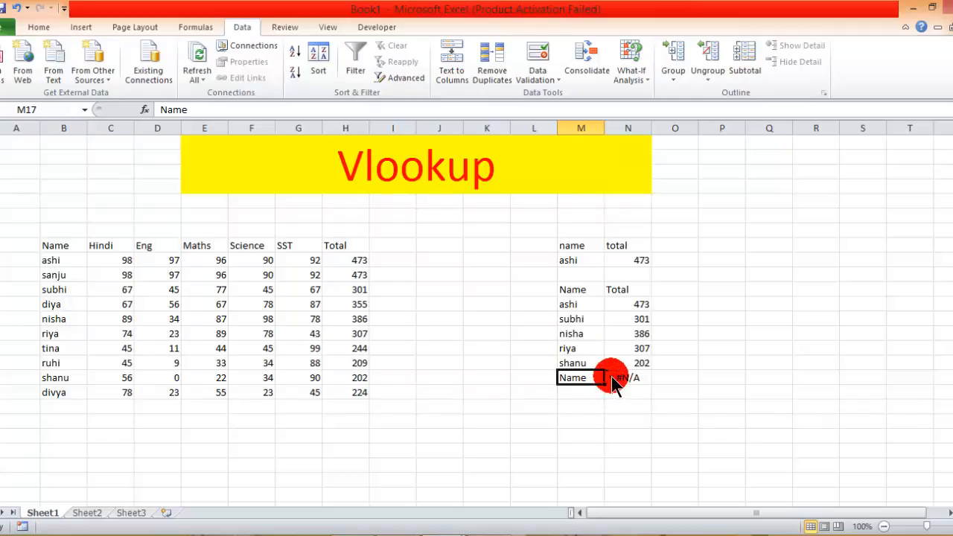
pyautogui.click(610, 378)
pyautogui.click(567, 456)
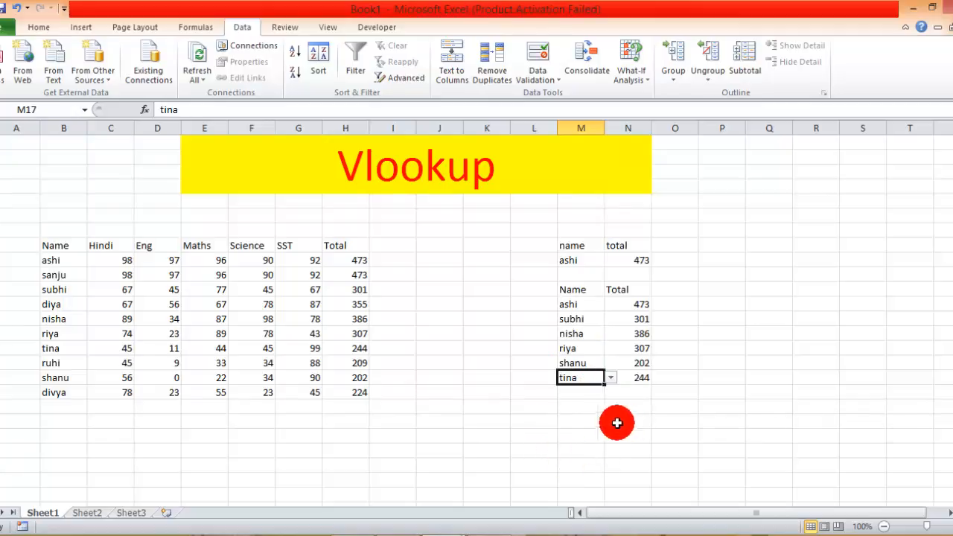
pyautogui.press('Return')
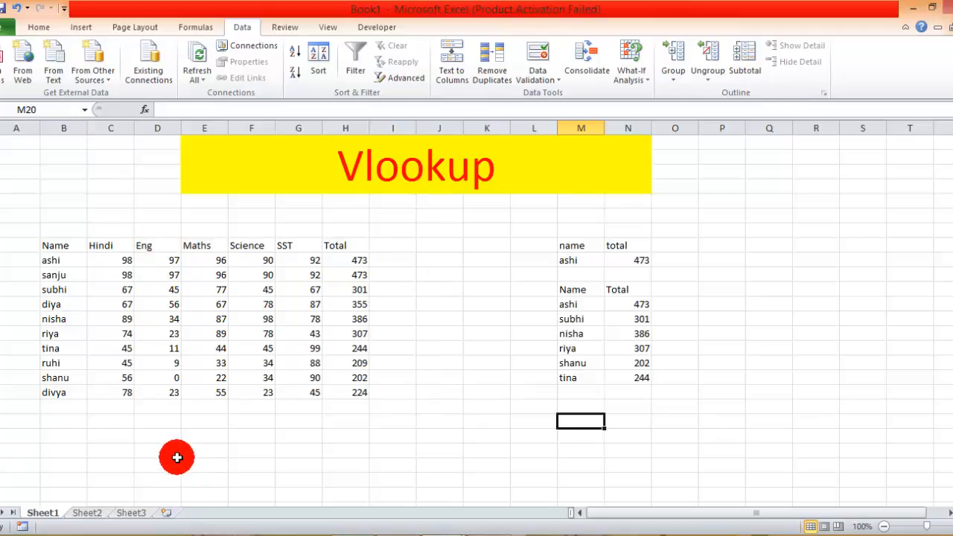
# Switch to Sheet2 with the Hlookup heading and select cell H12.
pyautogui.click(87, 514)
pyautogui.click(328, 305)
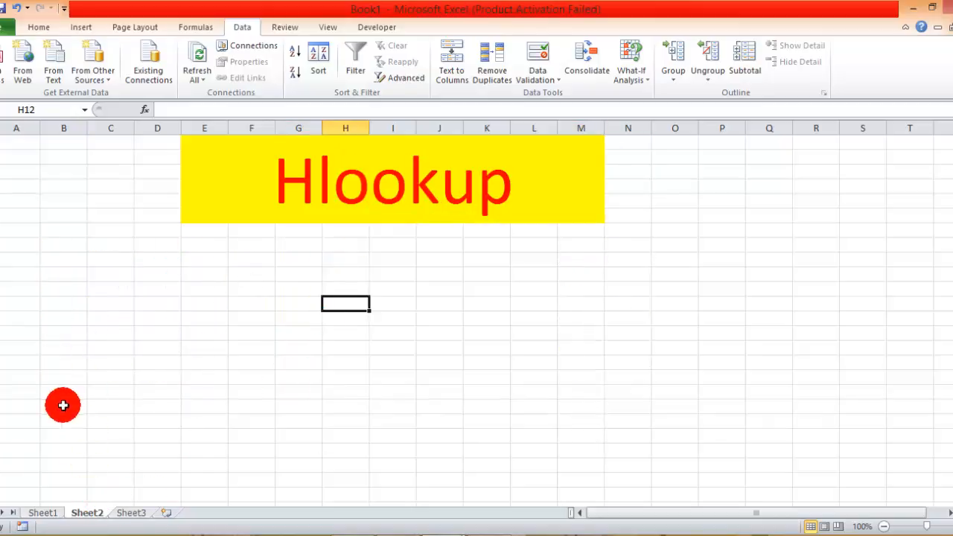
# Start an HLOOKUP formula in cell C10 of Sheet2 after checking the marks table on Sheet1.
pyautogui.click(45, 513)
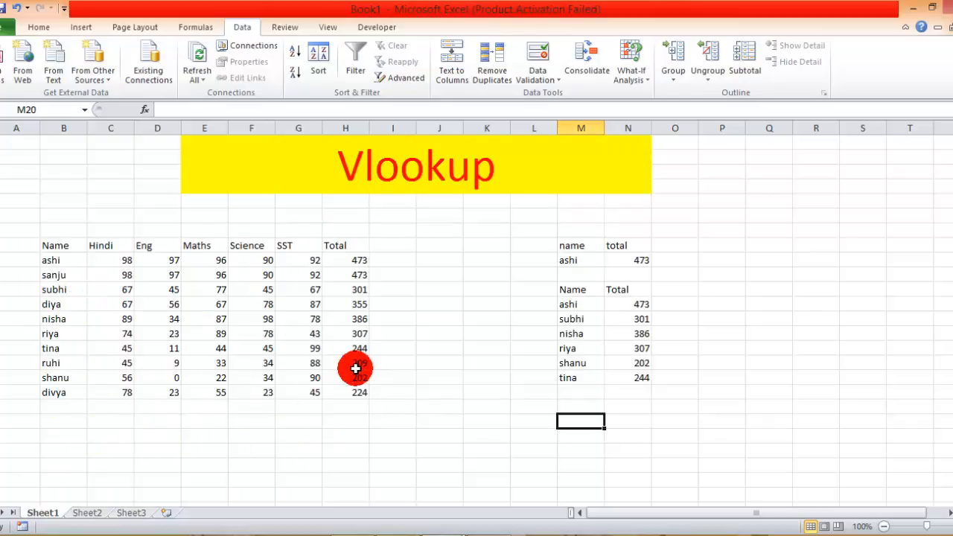
pyautogui.click(91, 513)
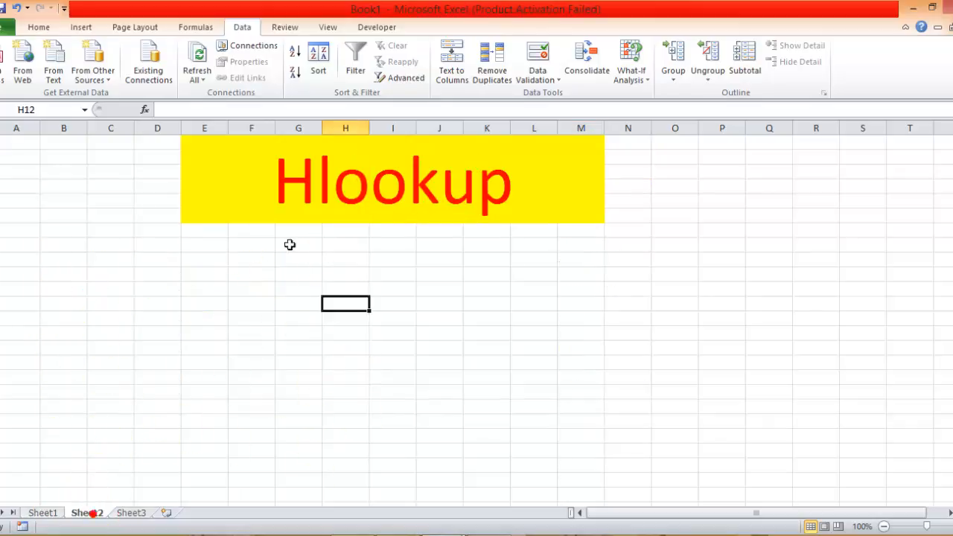
pyautogui.click(117, 273)
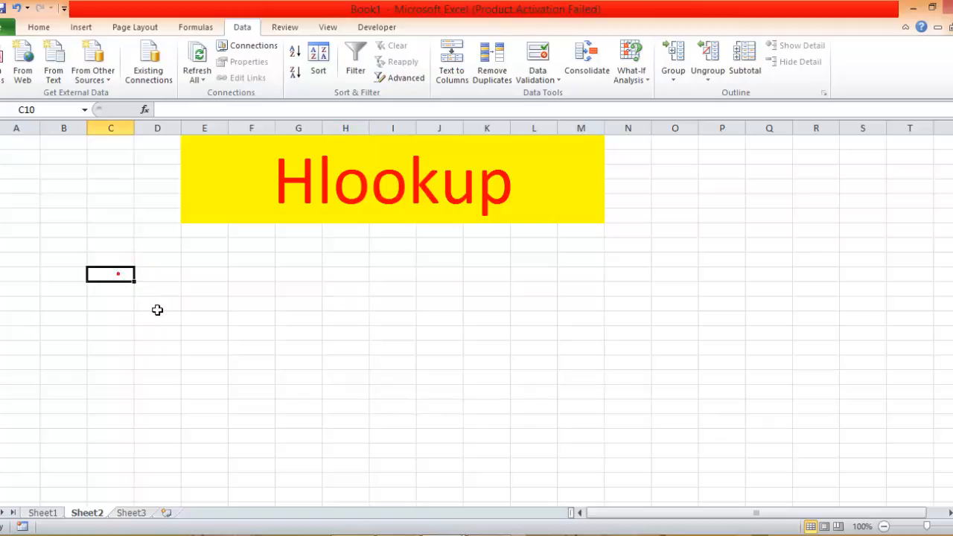
pyautogui.write('=')
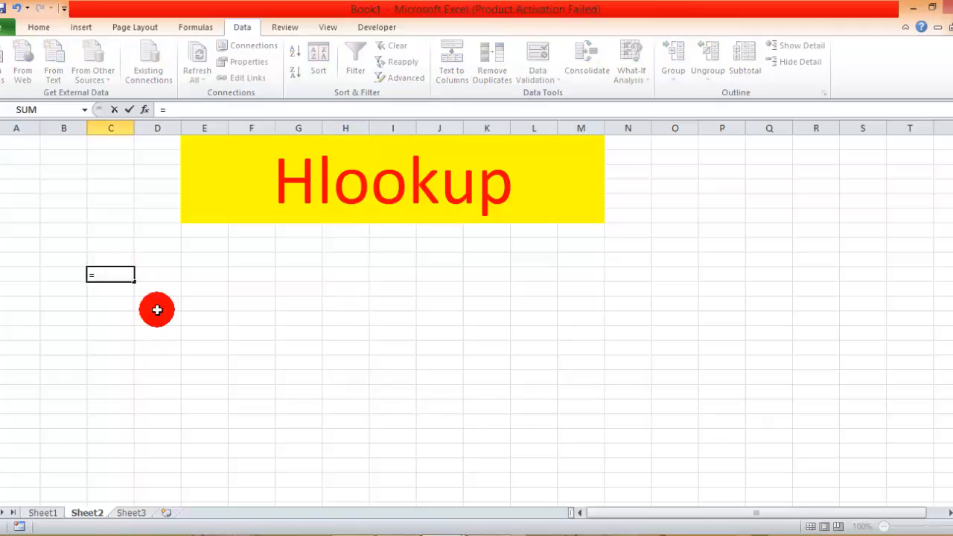
pyautogui.write('hl')
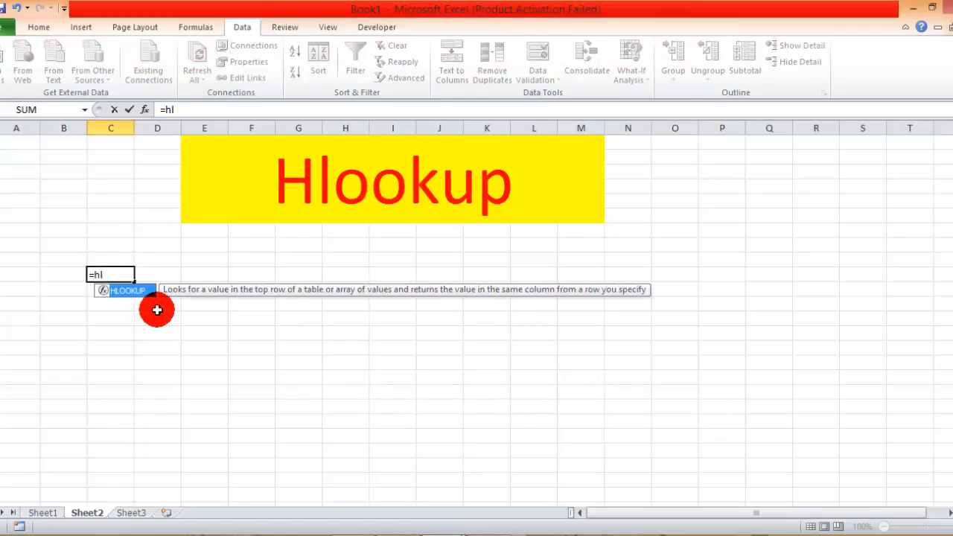
pyautogui.press('Tab')
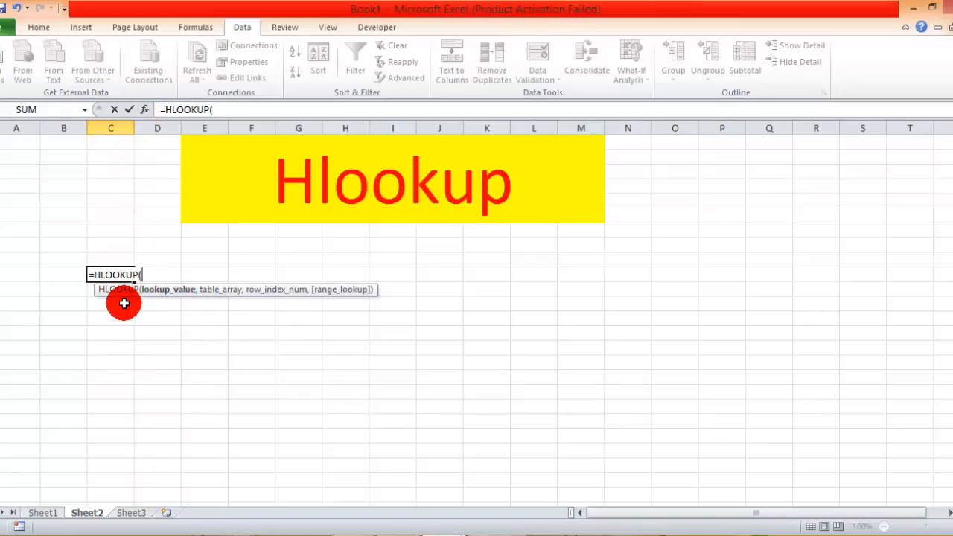
pyautogui.click(119, 258)
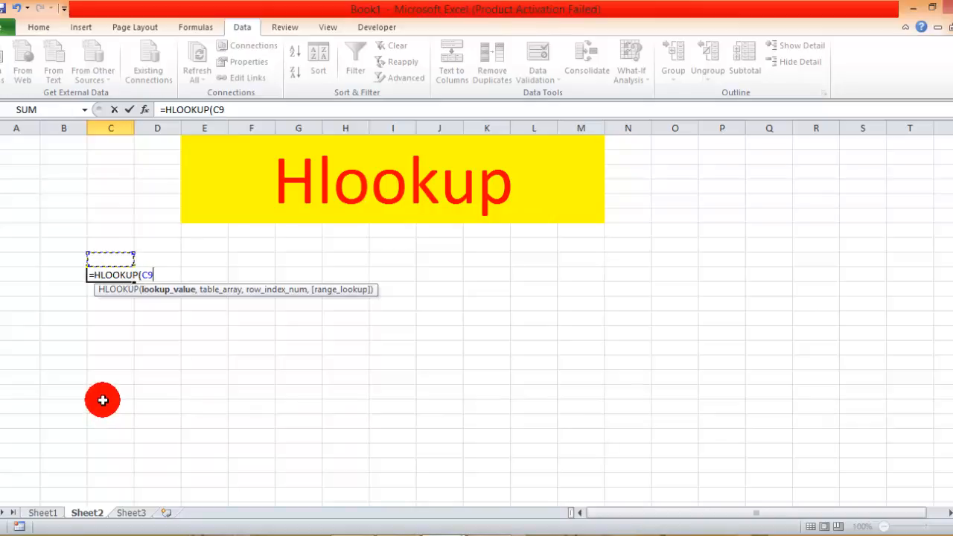
pyautogui.write(',')
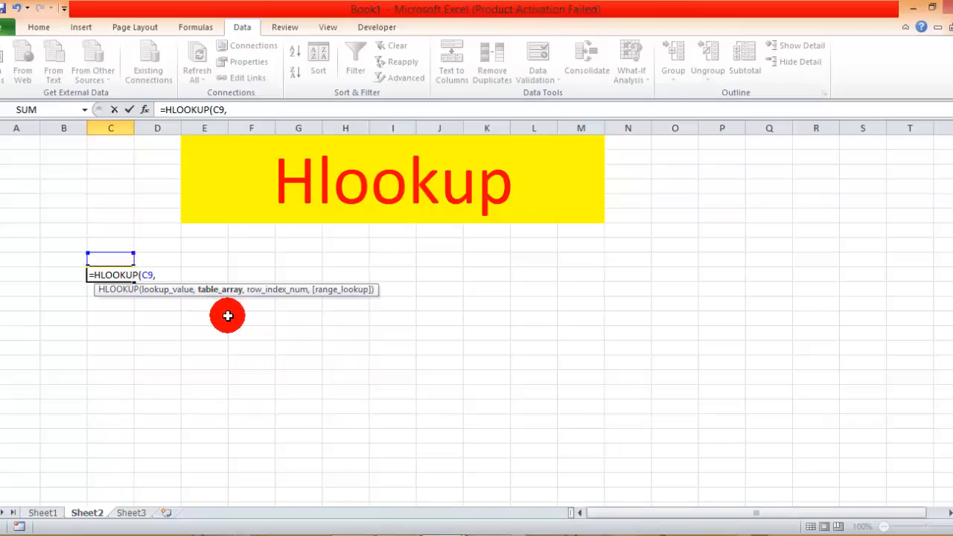
pyautogui.press('BackSpace')
pyautogui.press('BackSpace')
pyautogui.press('BackSpace')
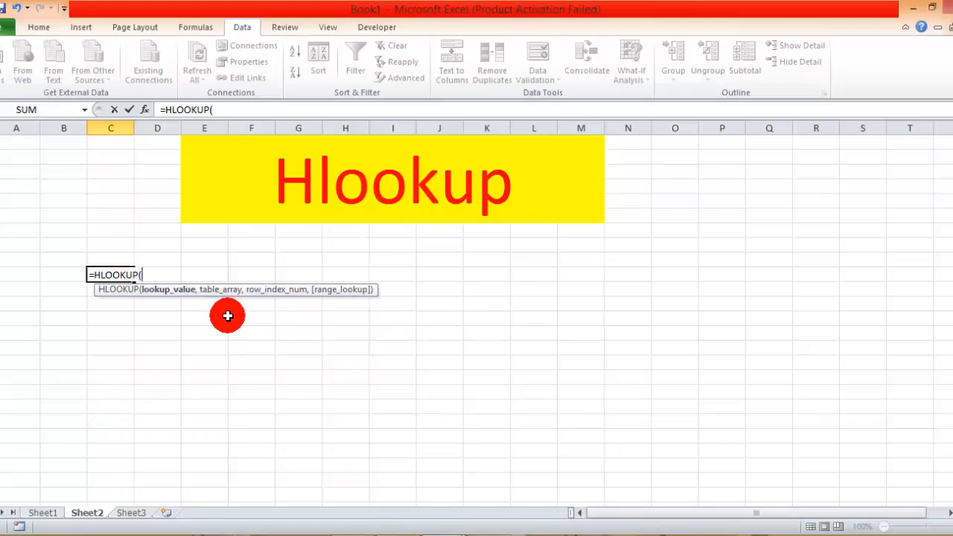
# In the HLOOKUP function arguments, set the lookup value to C9 and the table array to Sheet1!B8:H18.
pyautogui.click(143, 110)
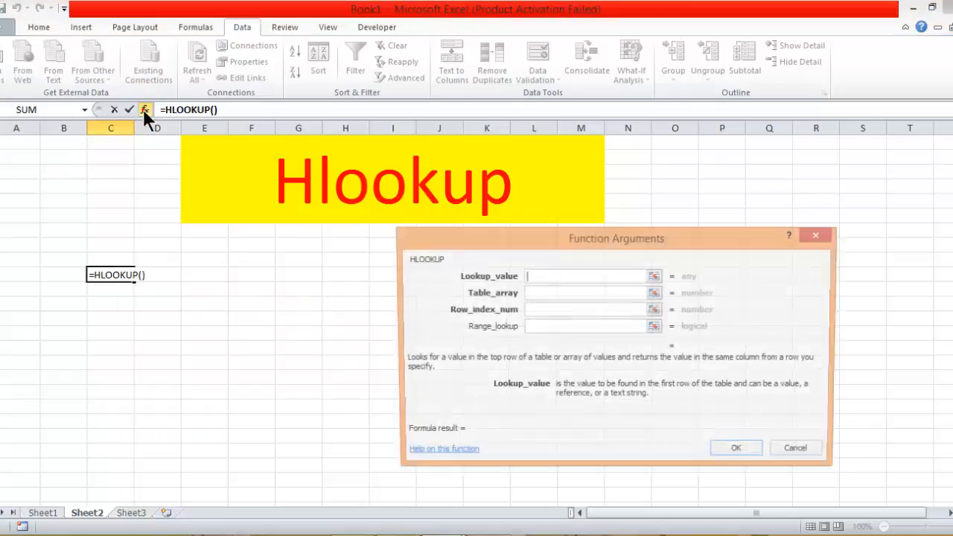
pyautogui.click(106, 256)
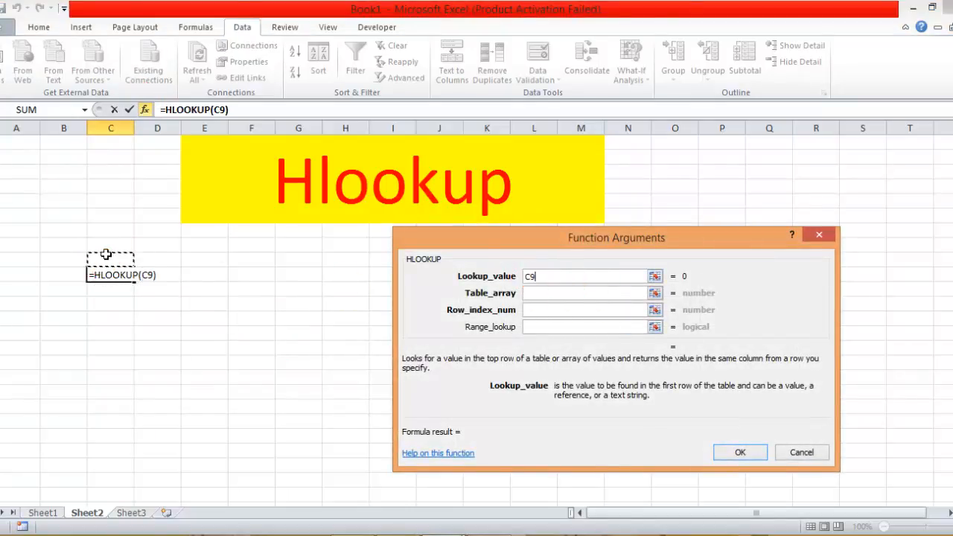
pyautogui.click(546, 294)
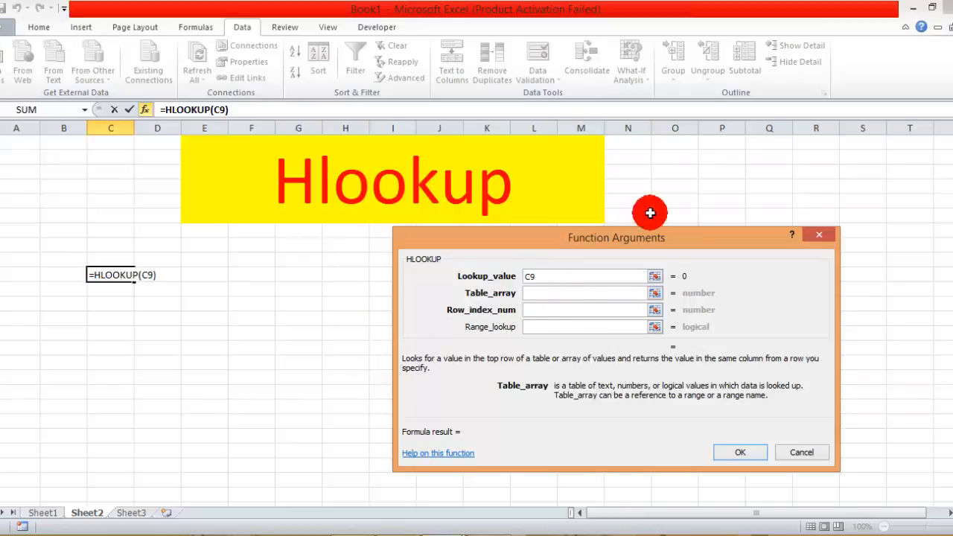
pyautogui.click(41, 514)
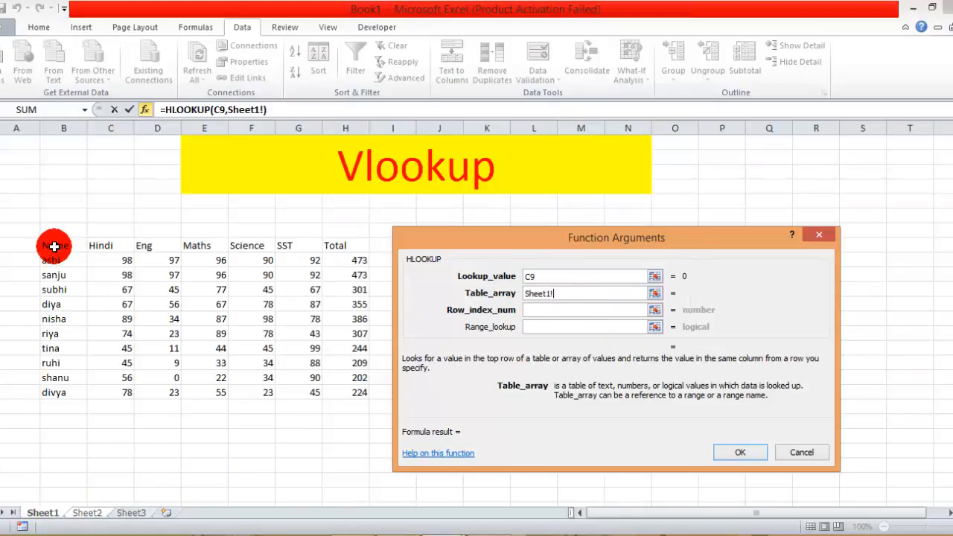
pyautogui.moveTo(52, 246); pyautogui.dragTo(345, 393)
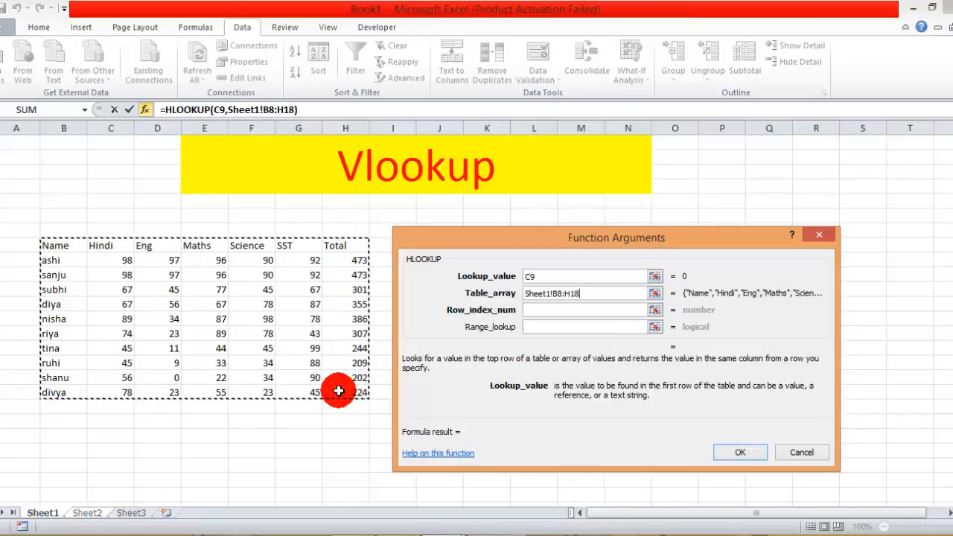
# Set the HLOOKUP row index number to 2 and the range lookup to 0, and complete the formula.
pyautogui.click(568, 310)
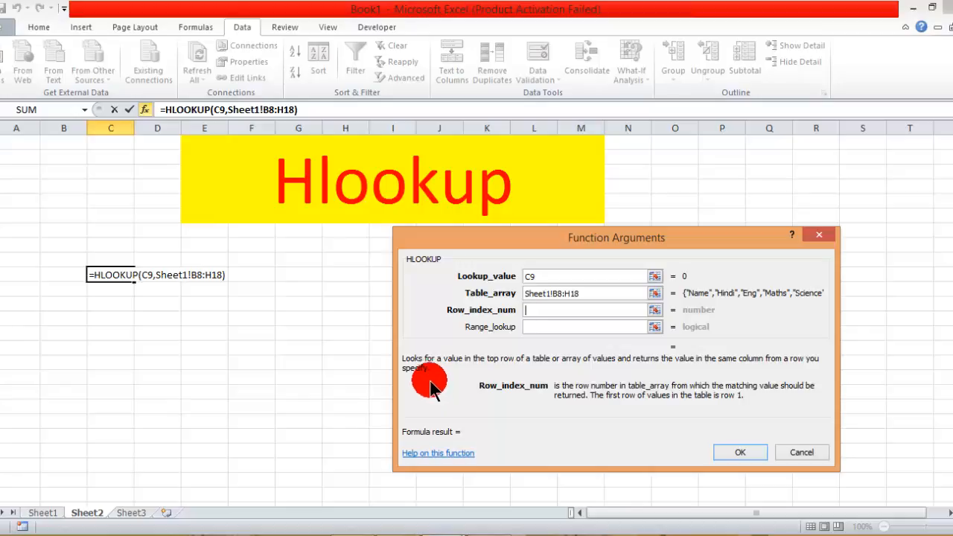
pyautogui.click(537, 329)
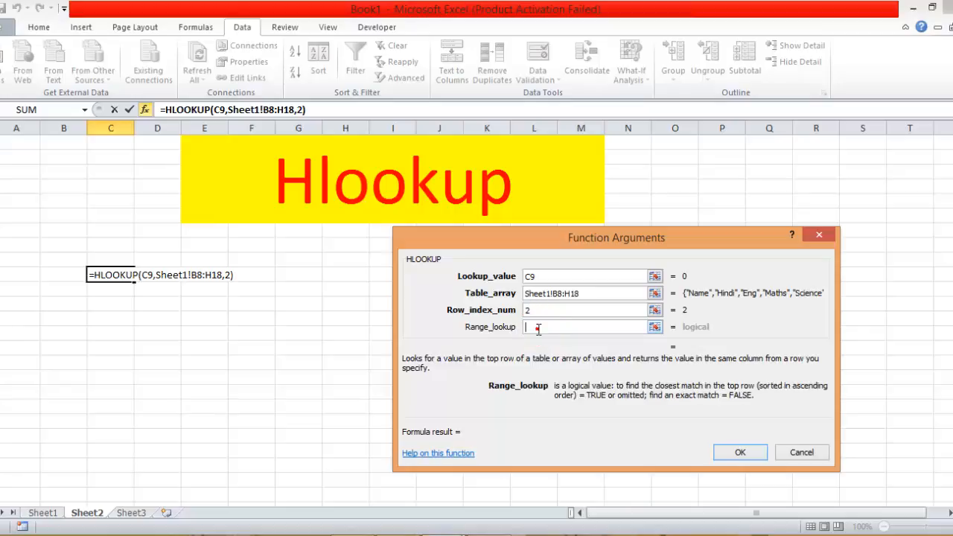
pyautogui.write('0')
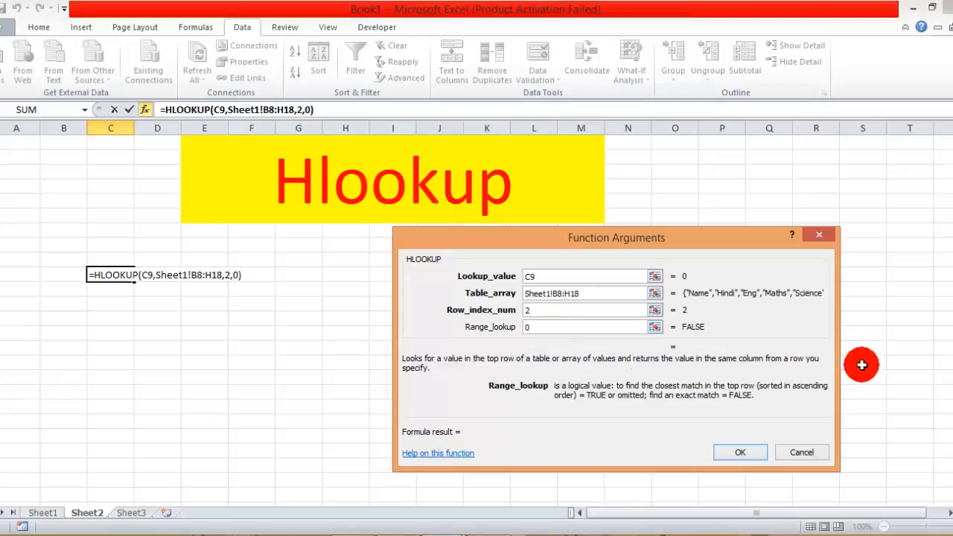
pyautogui.click(737, 449)
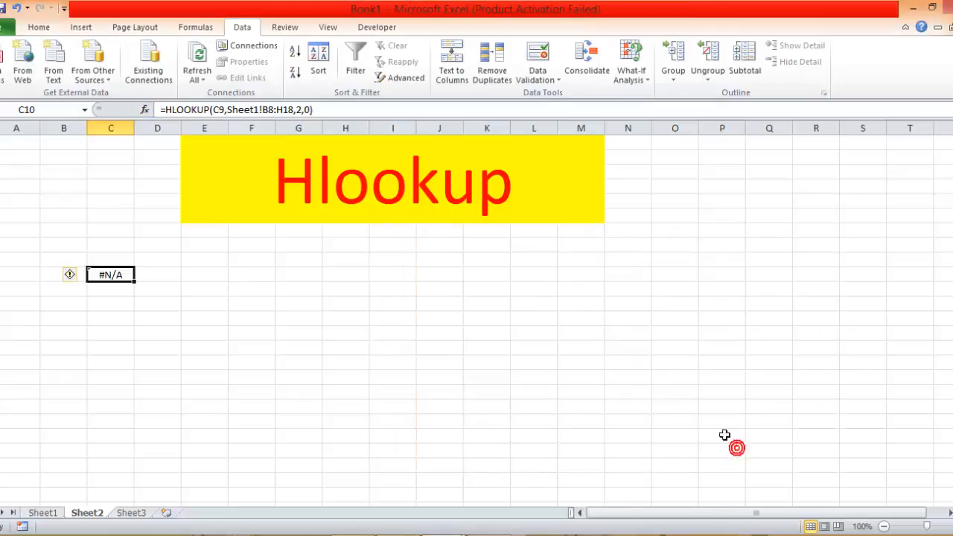
# Enter the heading "name" in cell C9 as the lookup value.
pyautogui.click(137, 318)
pyautogui.click(121, 261)
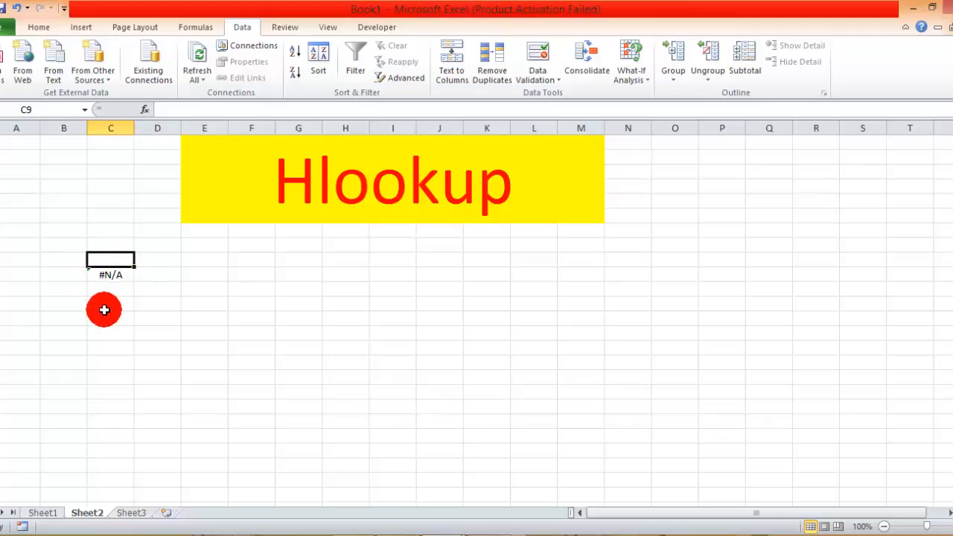
pyautogui.write('name')
pyautogui.press('Return')
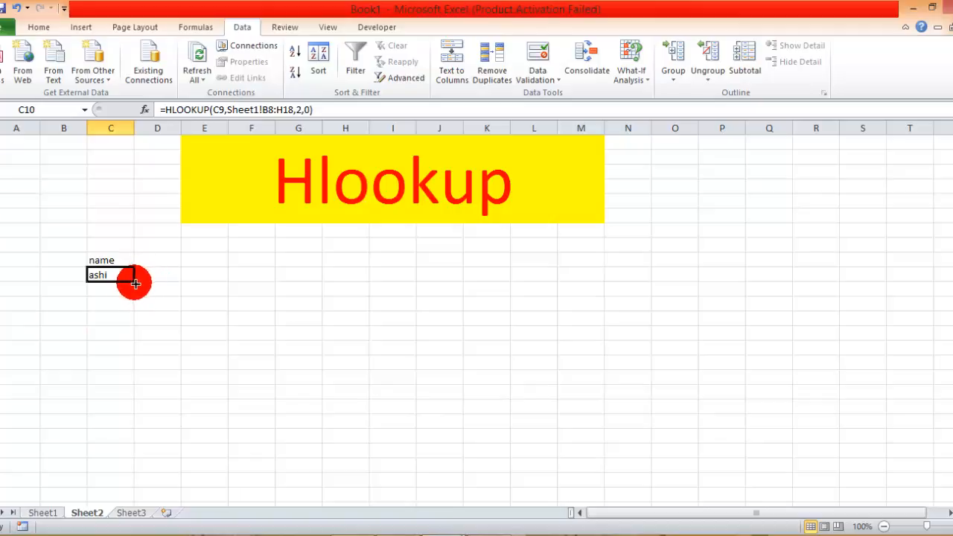
# Fill the HLOOKUP formula from C10 down to row 19 and across to column I.
pyautogui.moveTo(133, 284); pyautogui.dragTo(141, 422)
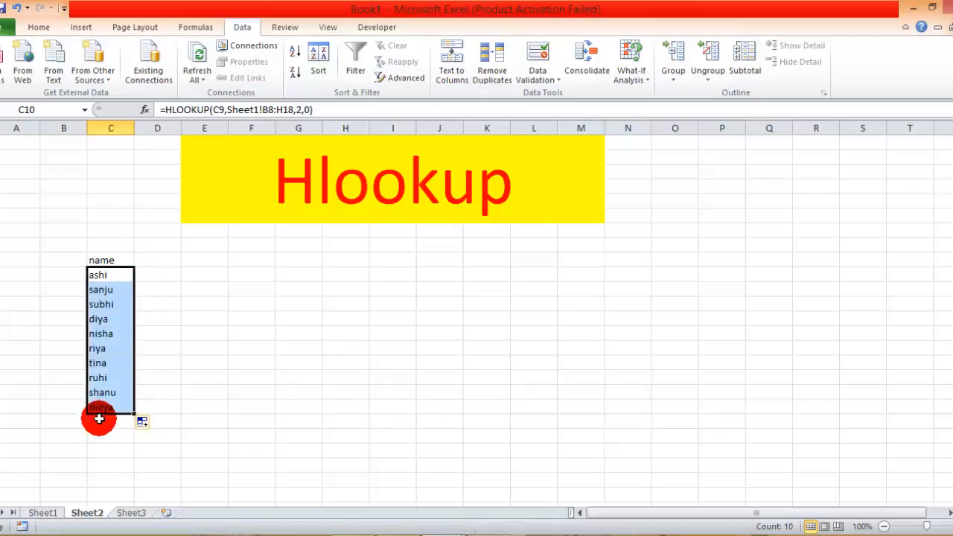
pyautogui.click(153, 450)
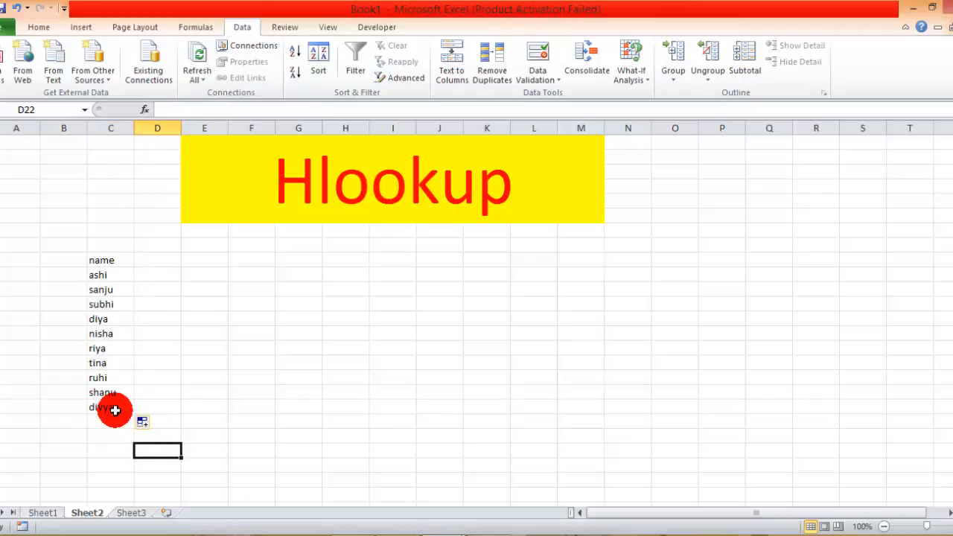
pyautogui.click(116, 274)
pyautogui.moveTo(116, 274); pyautogui.dragTo(402, 406)
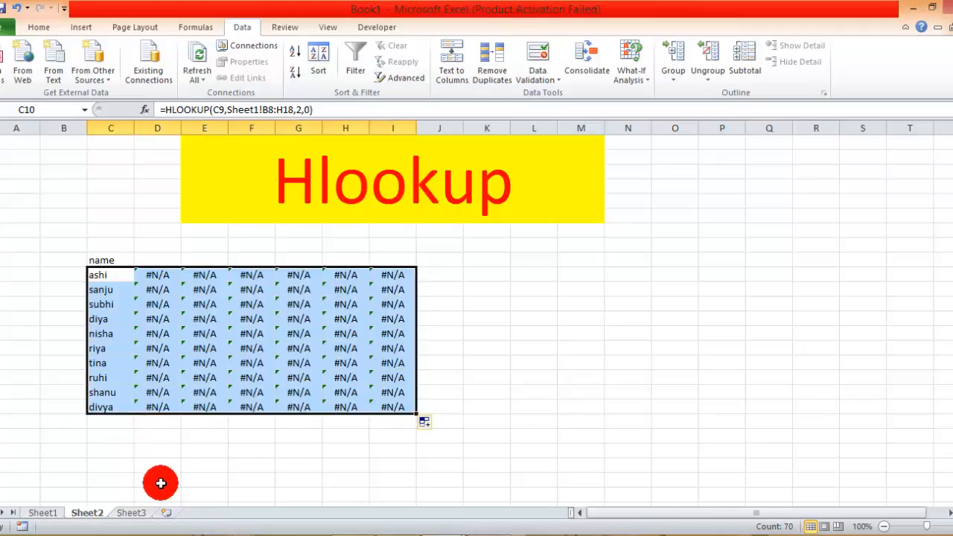
pyautogui.click(295, 451)
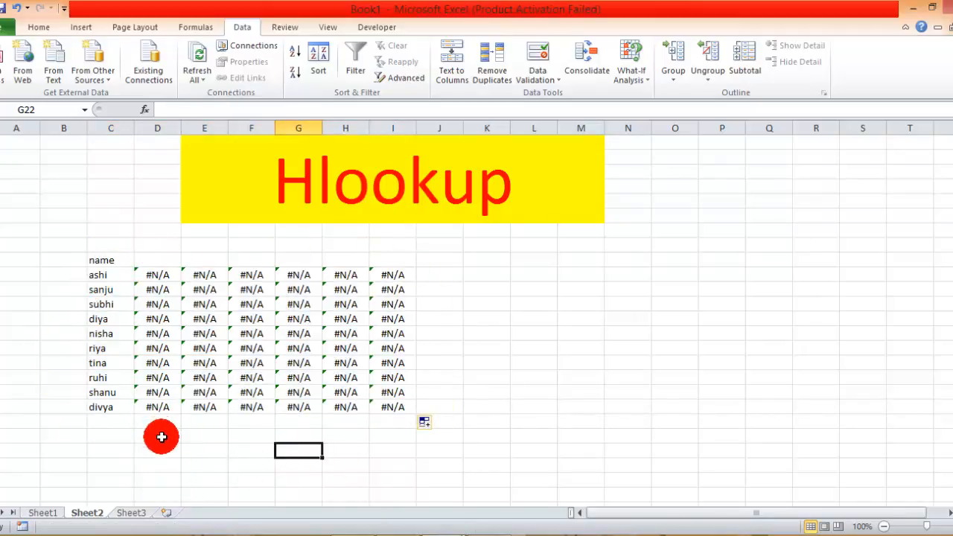
# Enter the heading "hindi" in cell D9, checking the subject order in the Sheet1 marks table first.
pyautogui.click(162, 259)
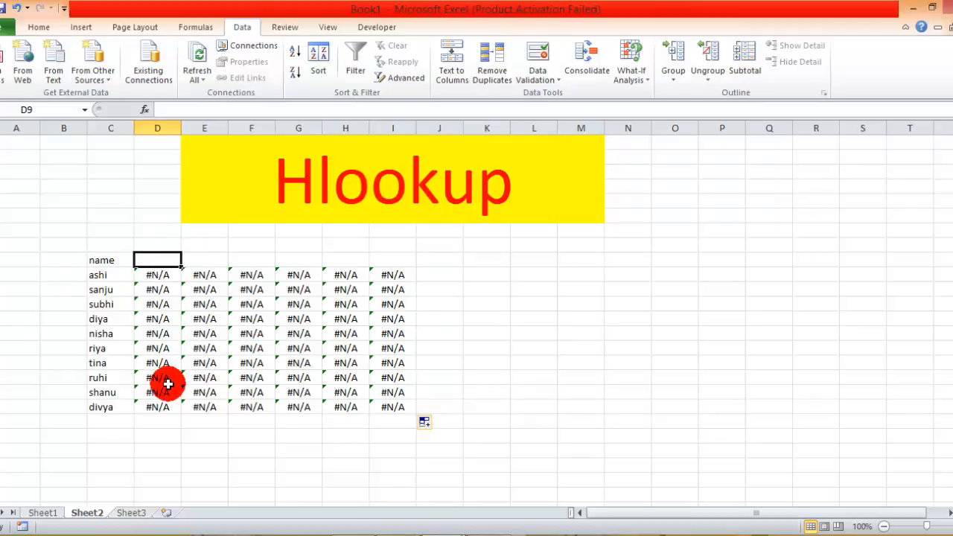
pyautogui.click(42, 512)
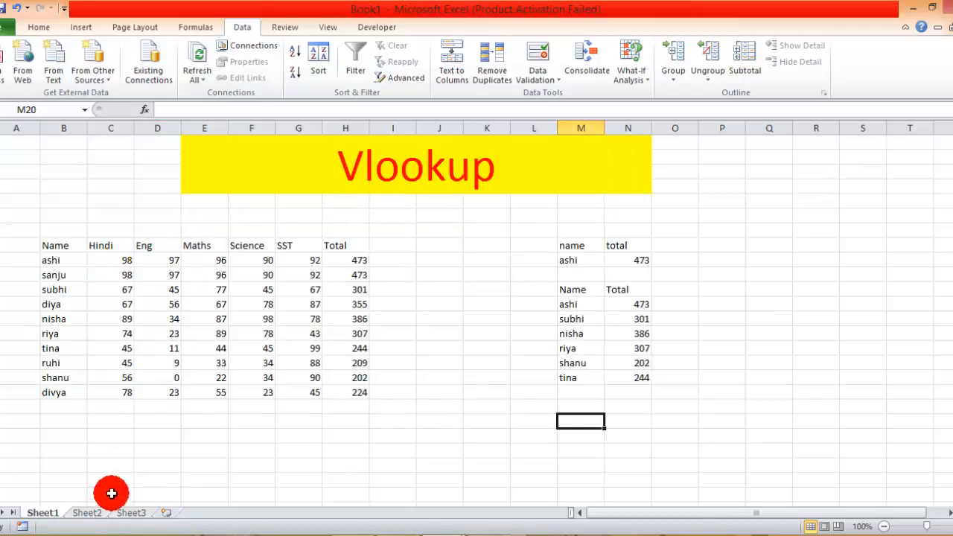
pyautogui.click(88, 514)
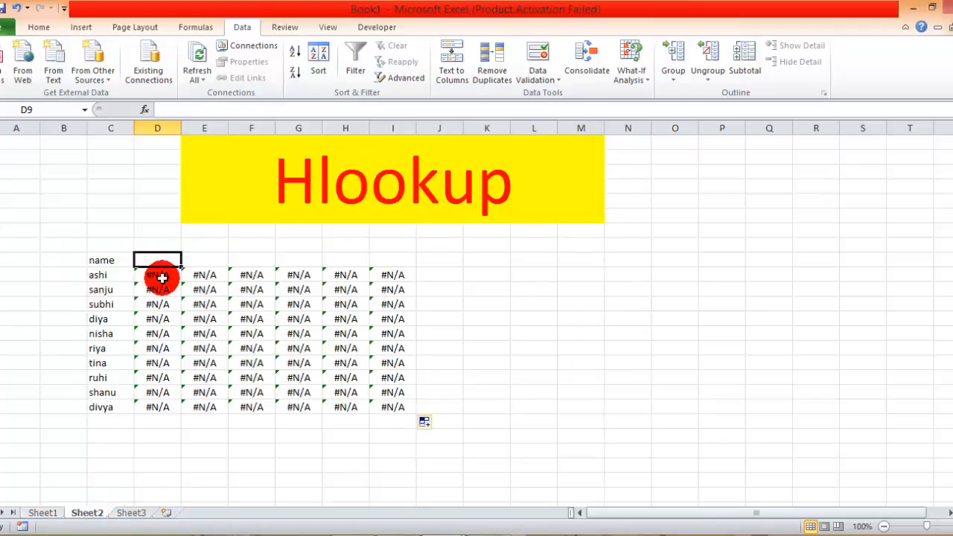
pyautogui.write('hindi')
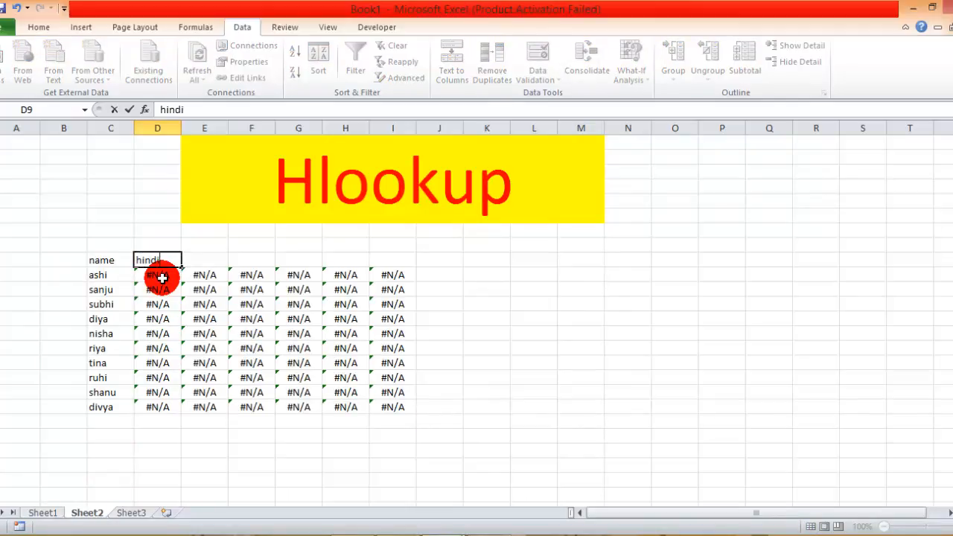
pyautogui.press('Return')
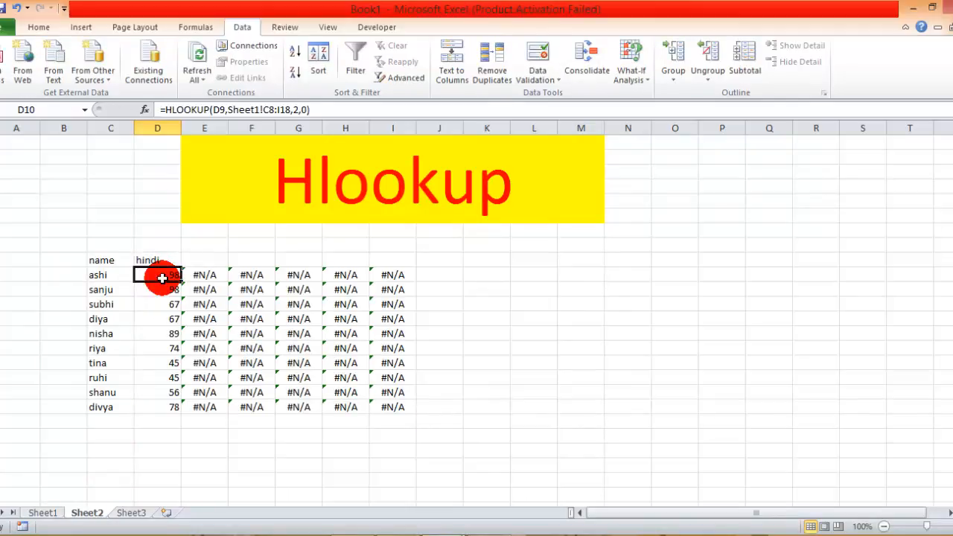
pyautogui.click(178, 429)
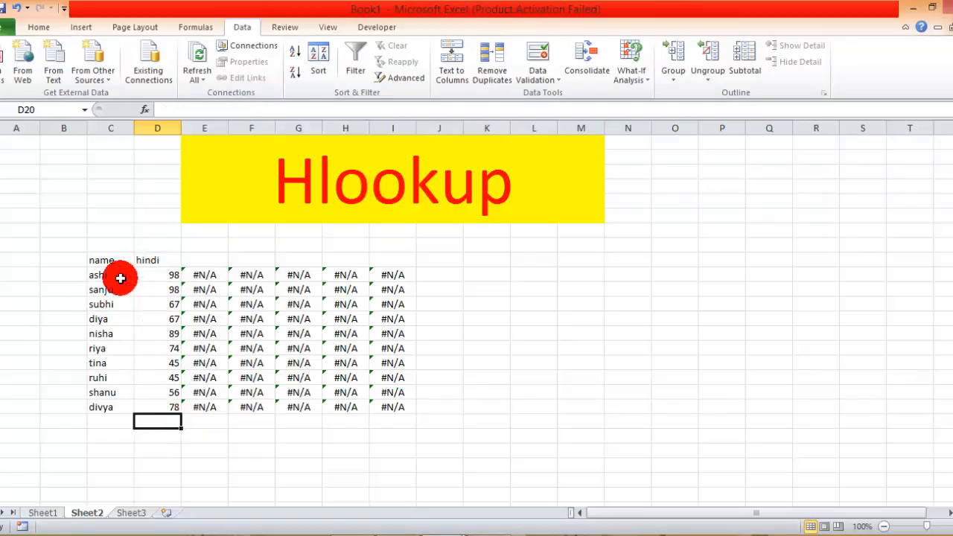
# Enter the heading "eng" in cell E9.
pyautogui.click(204, 258)
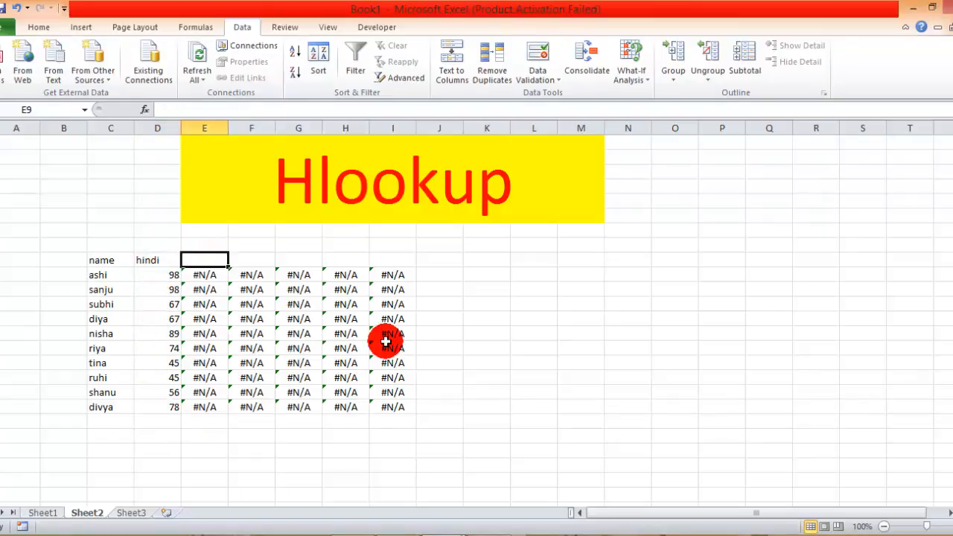
pyautogui.write('e')
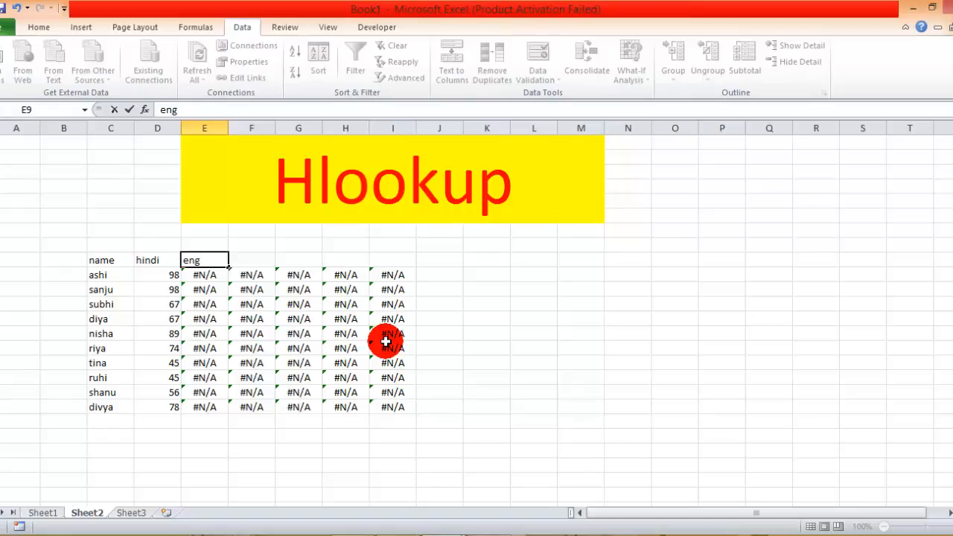
pyautogui.write('ng')
pyautogui.press('Return')
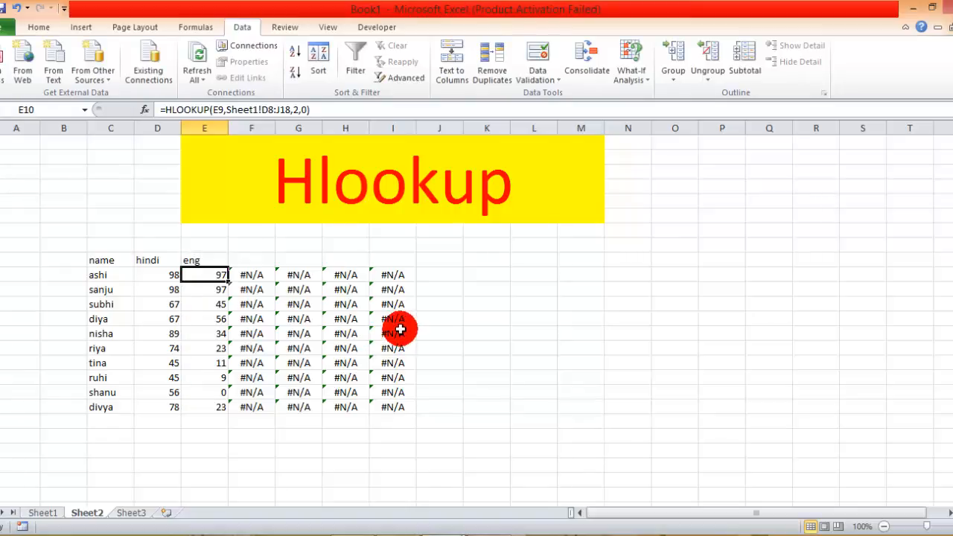
# Enter the headings "maths" in F9 and "science" in G9, checking the subject order in the Sheet1 marks table.
pyautogui.click(264, 258)
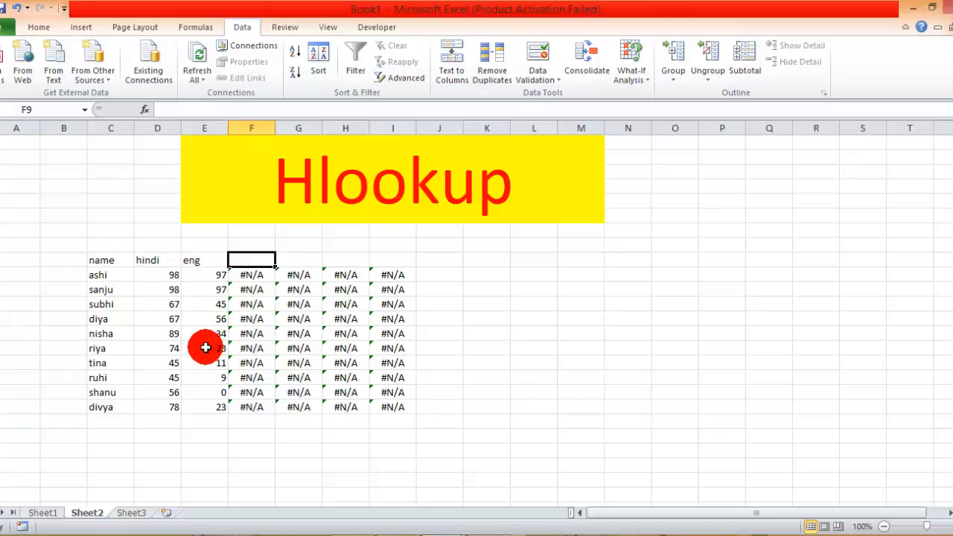
pyautogui.click(43, 513)
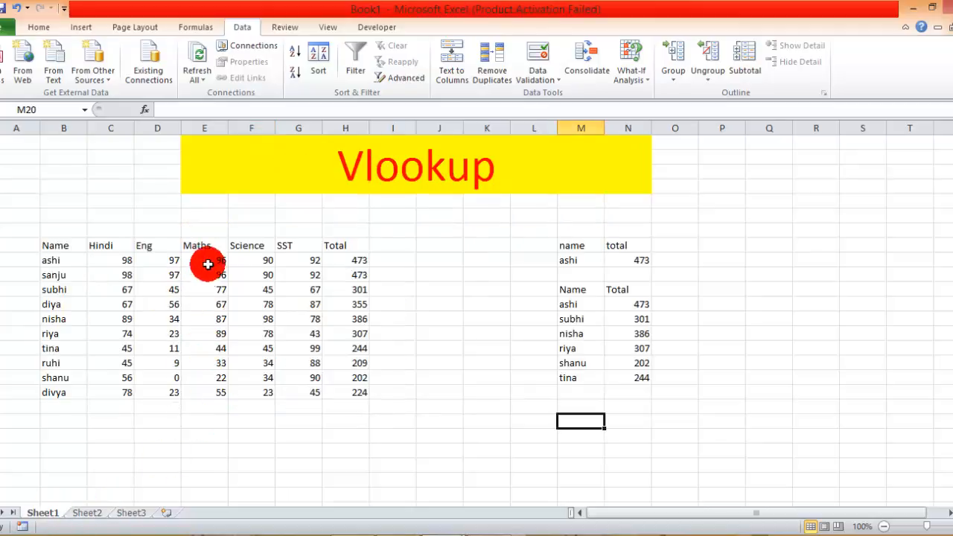
pyautogui.click(88, 514)
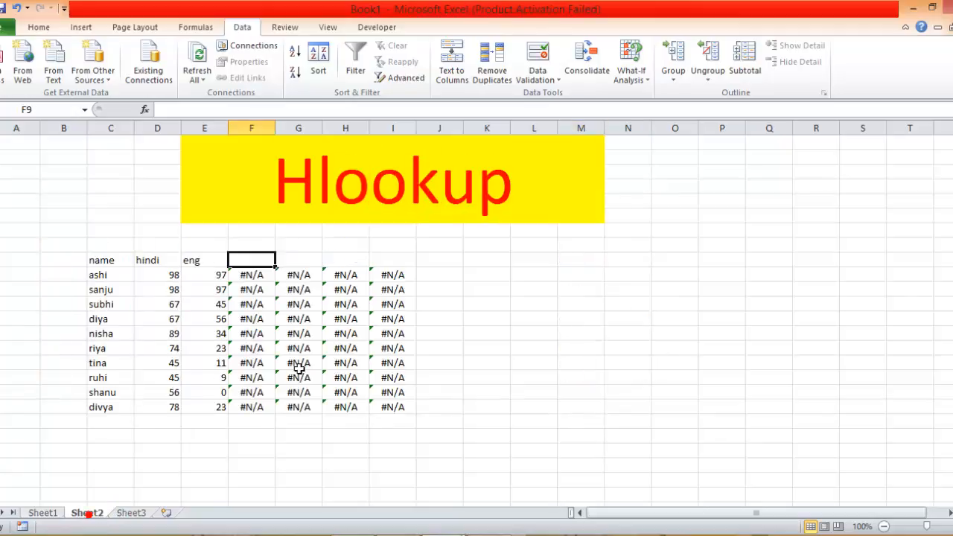
pyautogui.write('maths')
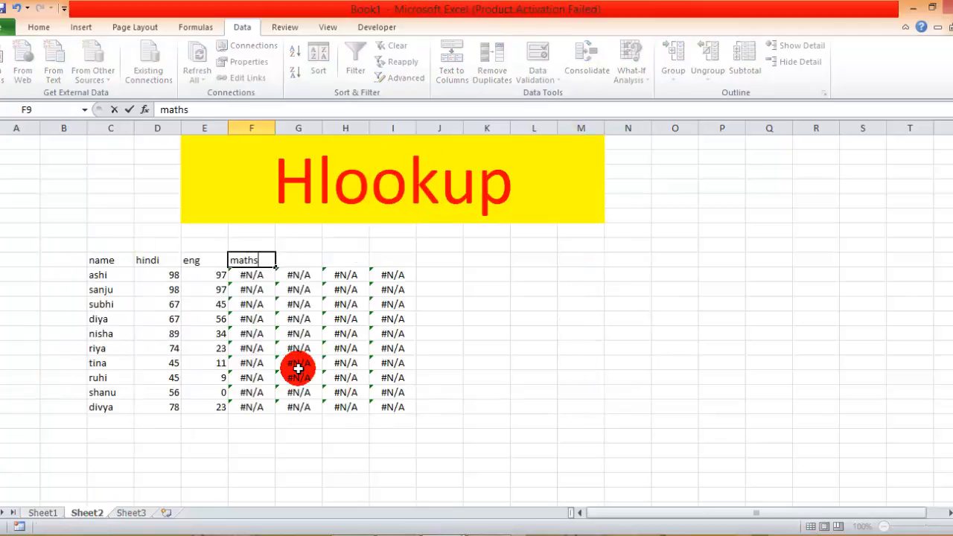
pyautogui.press('Tab')
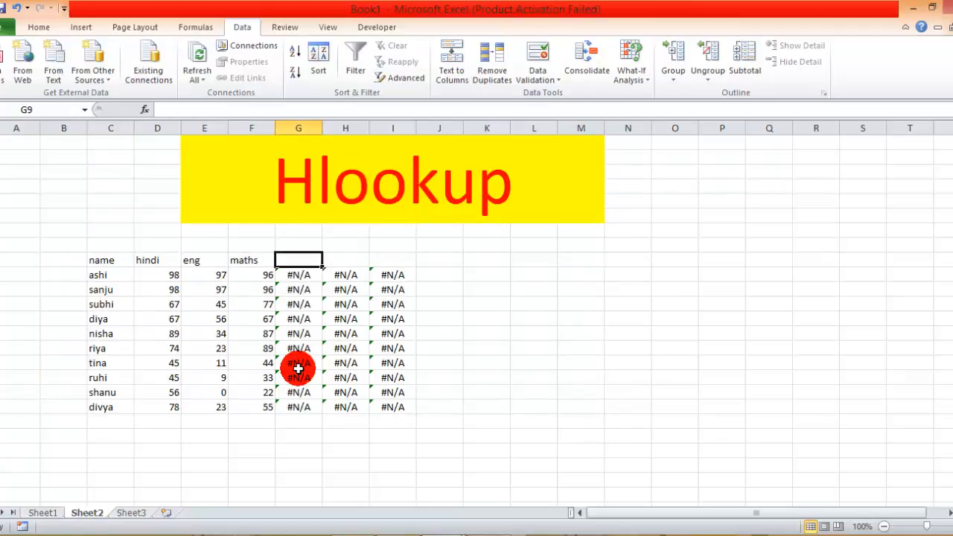
pyautogui.write('scienc')
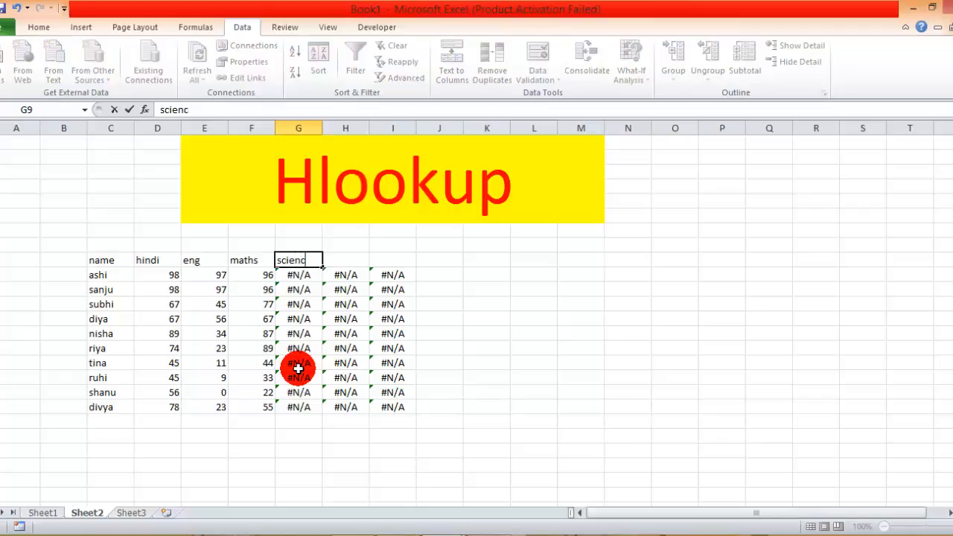
pyautogui.write('e')
pyautogui.press('Tab')
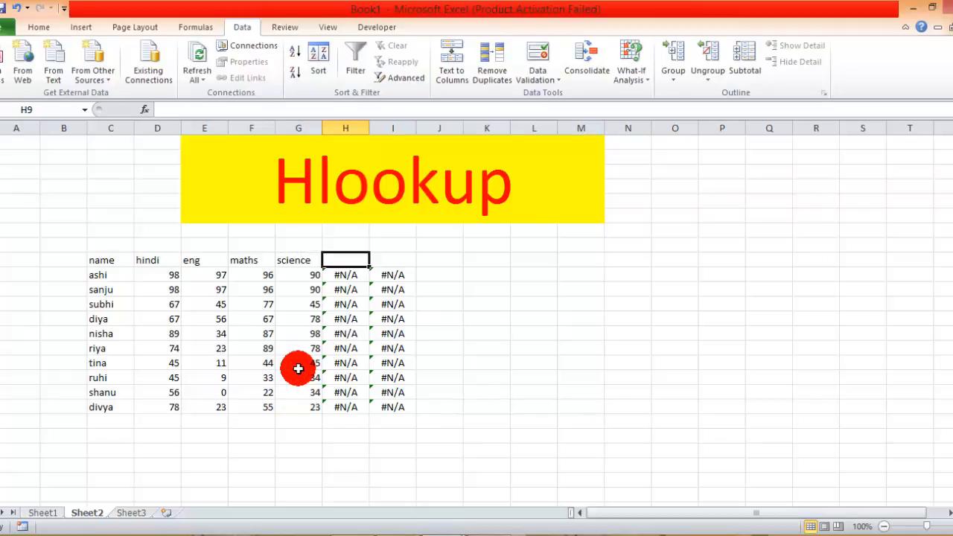
# Enter the headings "sst" in H9 and "total" in I9, checking the remaining column order in the Sheet1 marks table.
pyautogui.click(53, 513)
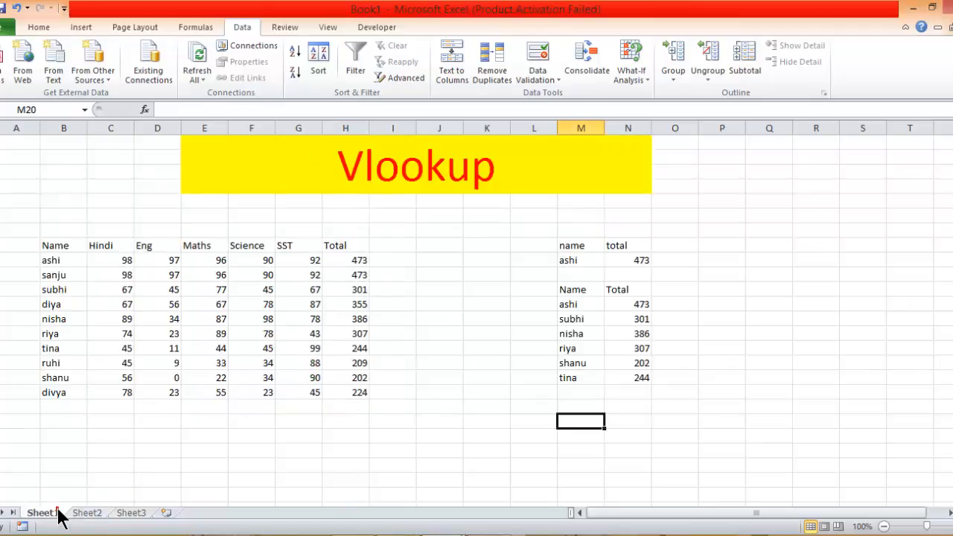
pyautogui.click(100, 513)
pyautogui.write('sst')
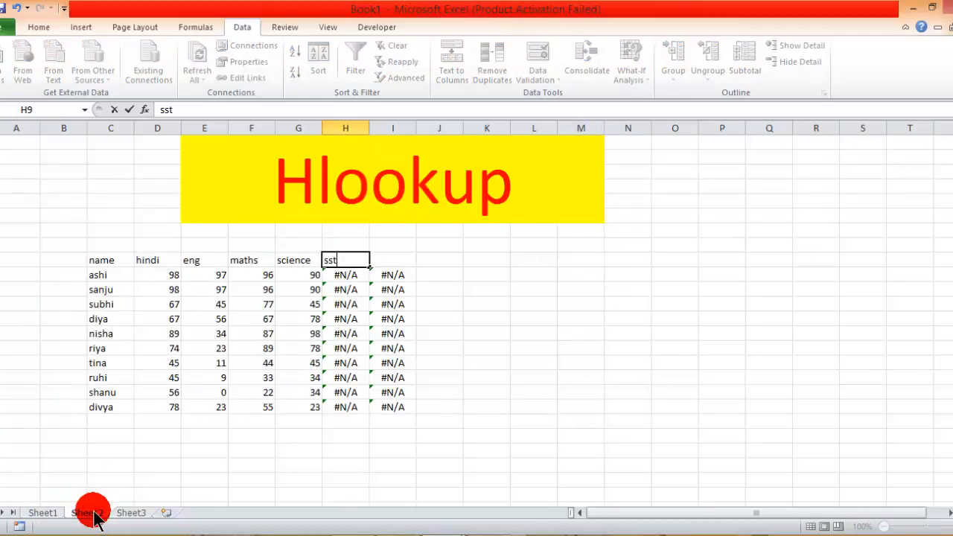
pyautogui.press('Tab')
pyautogui.write('to')
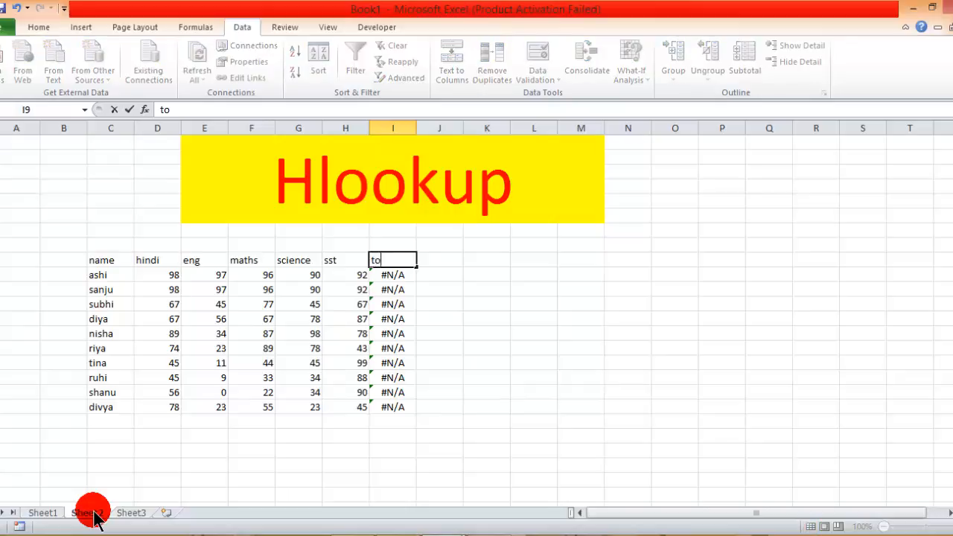
pyautogui.write('tal')
pyautogui.press('Return')
pyautogui.press('Left')
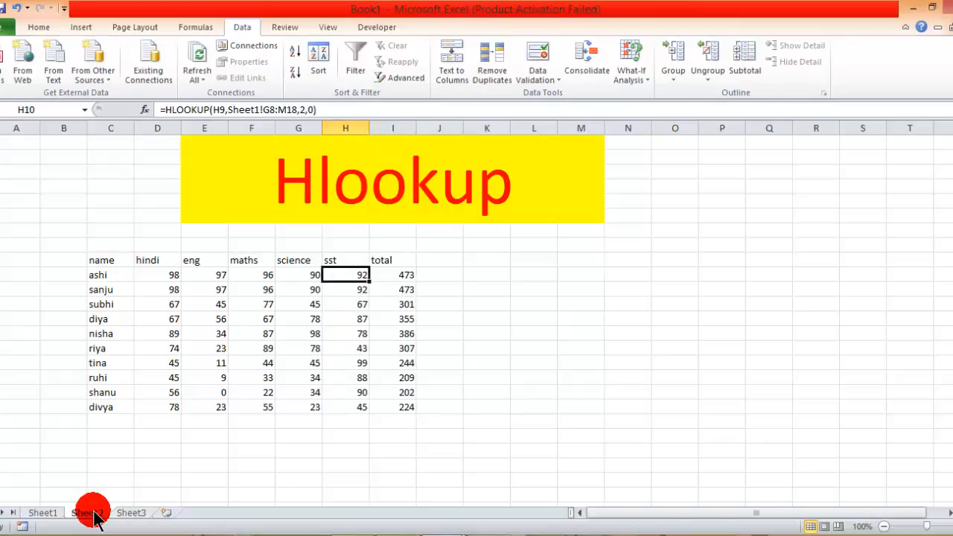
pyautogui.click(503, 380)
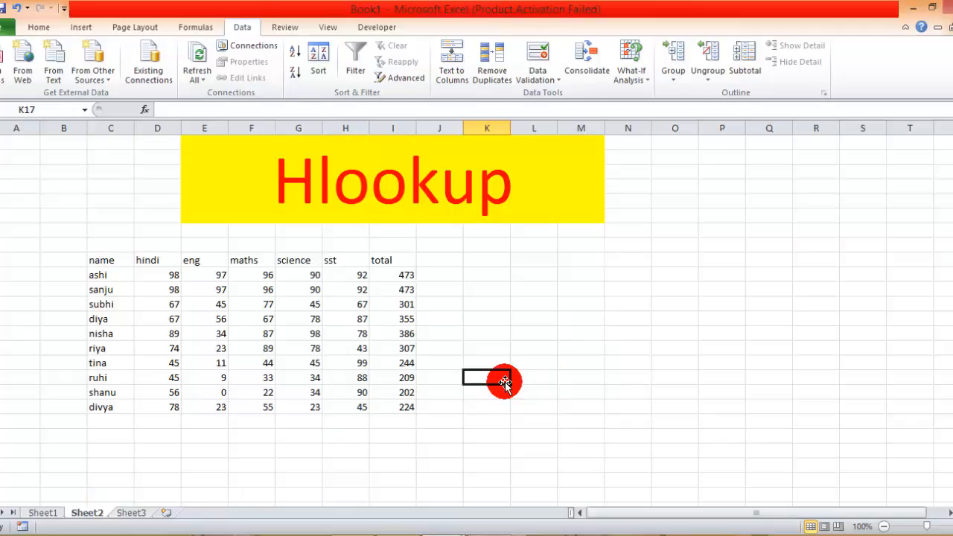